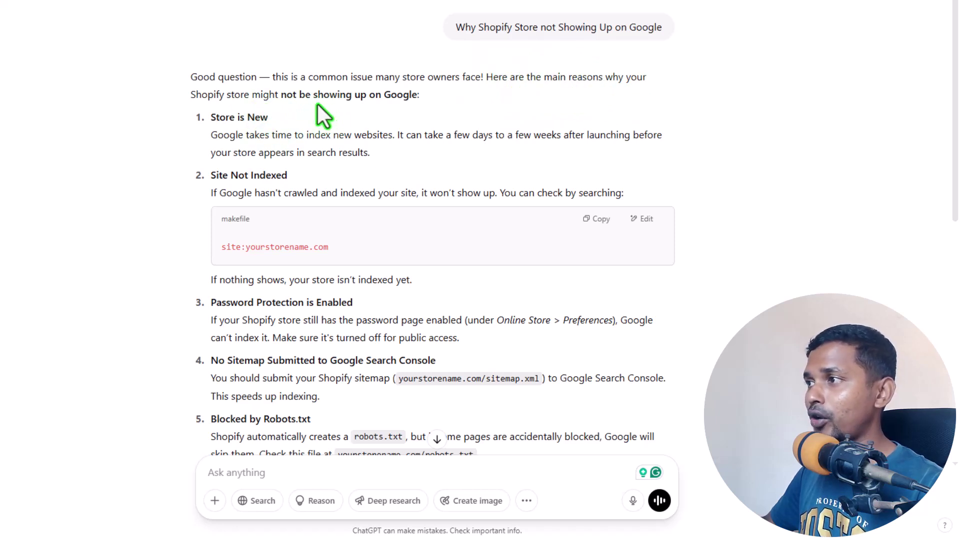
drag(428, 101, 208, 77)
click(188, 120)
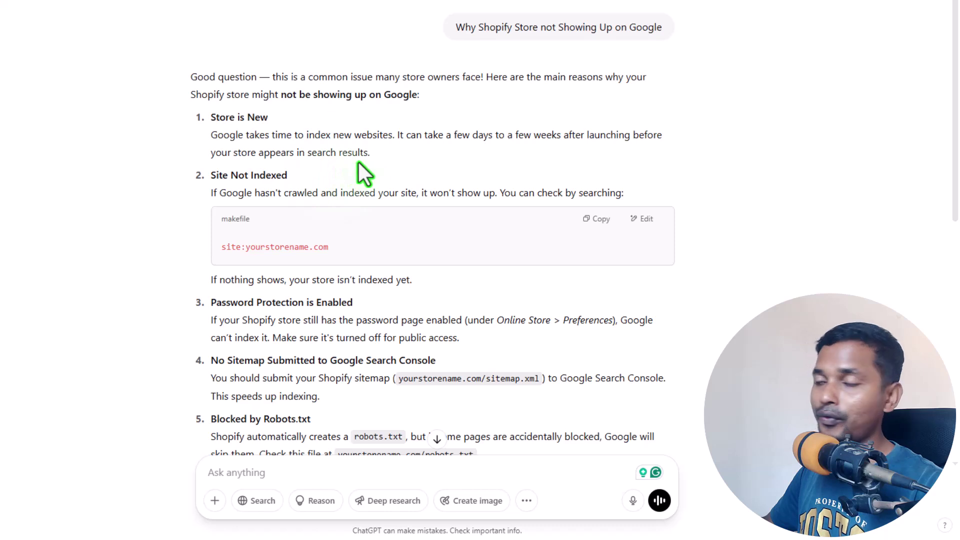
drag(380, 152, 222, 136)
click(225, 137)
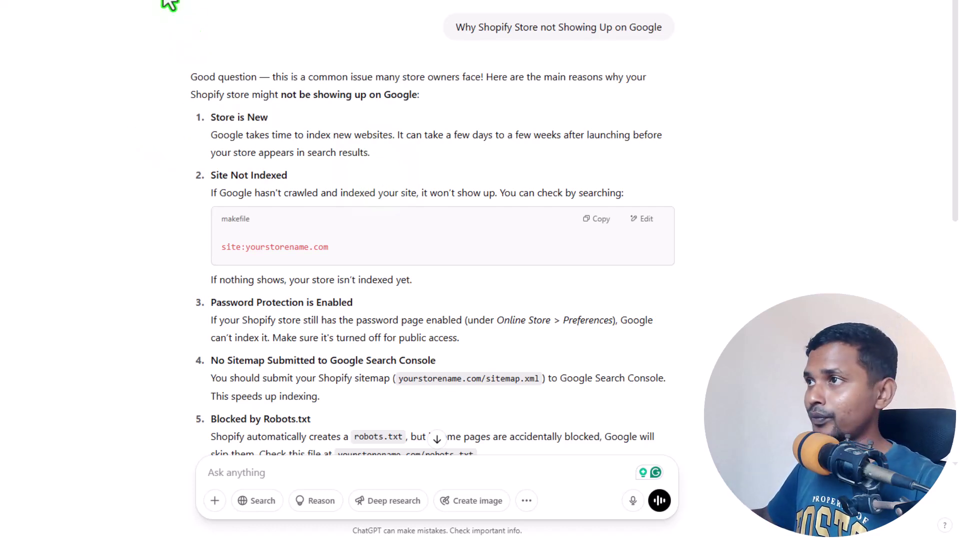
Step: Search Google for "google search console" in the empty browser tab
click(265, 10)
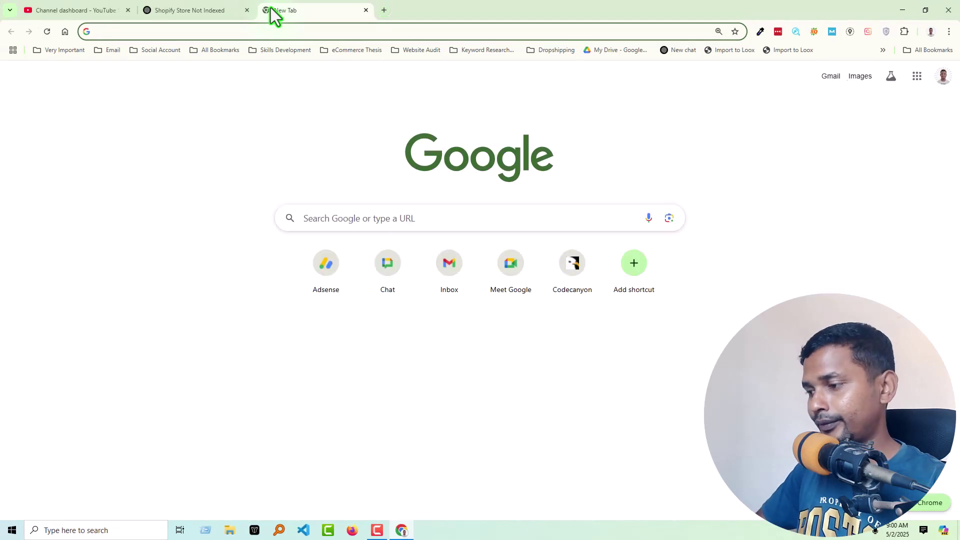
text(g)
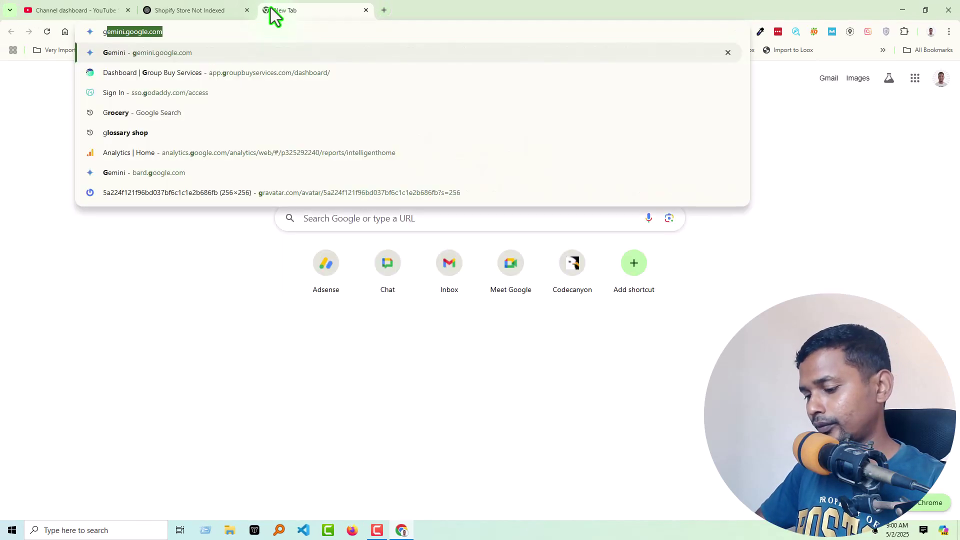
text(oogle search console)
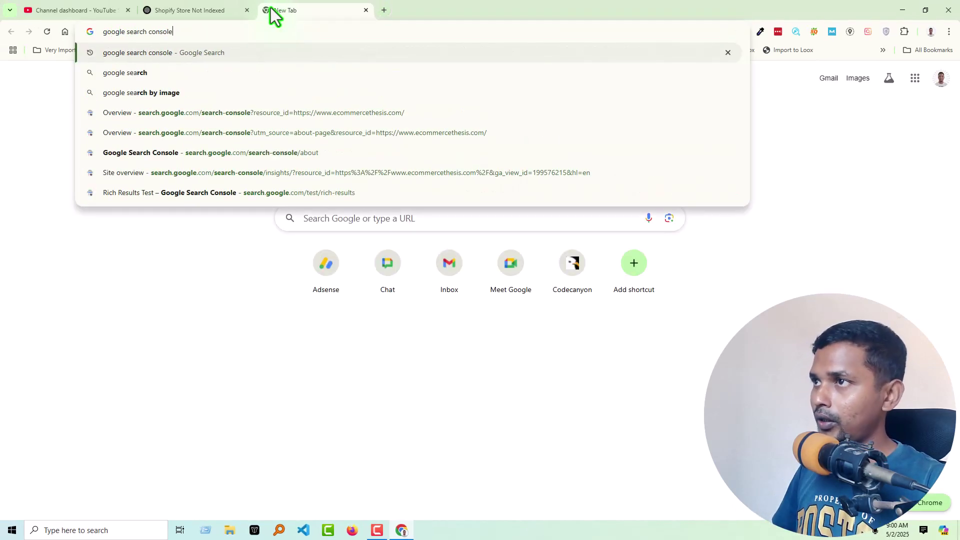
key(Return)
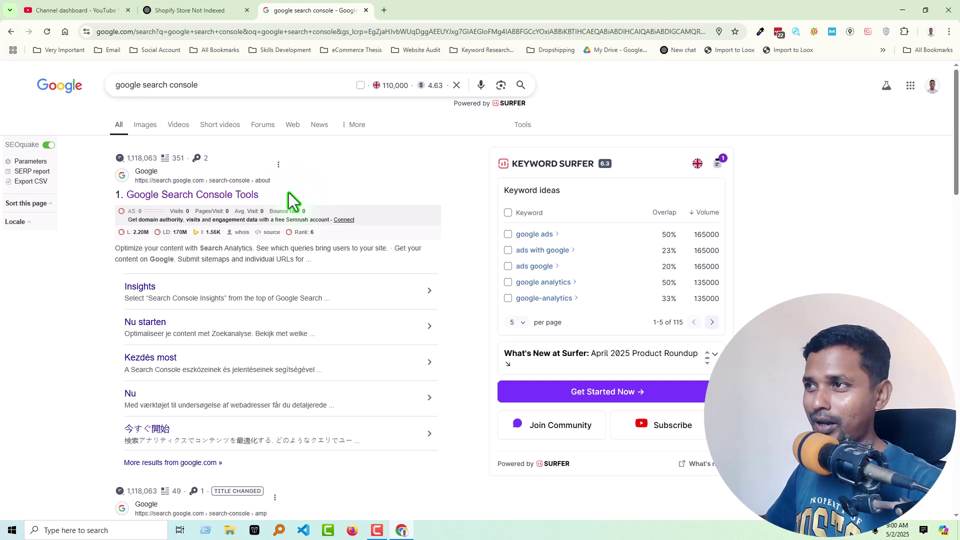
Step: Open ecommercethesis.com in a new browser tab and copy the site's name, eCommerce Thesis
click(382, 14)
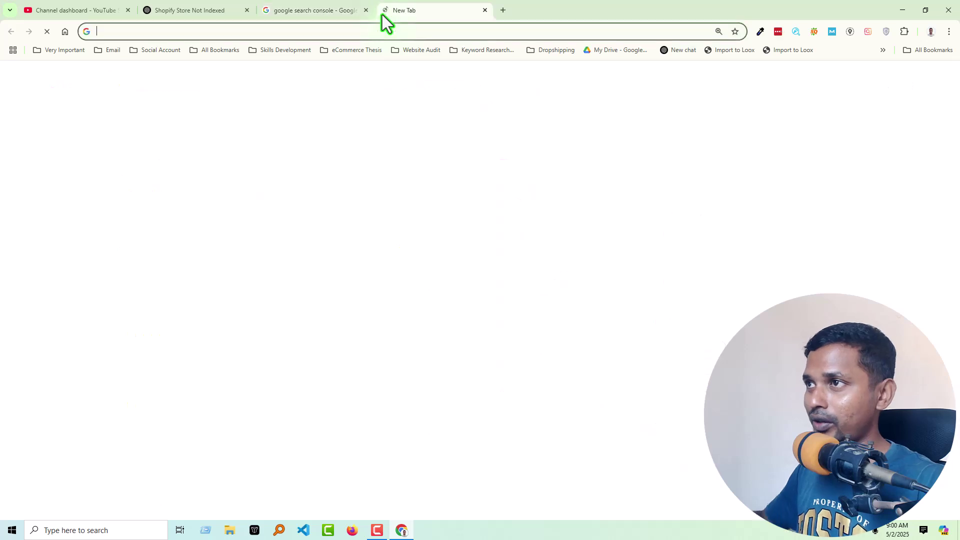
text(ec)
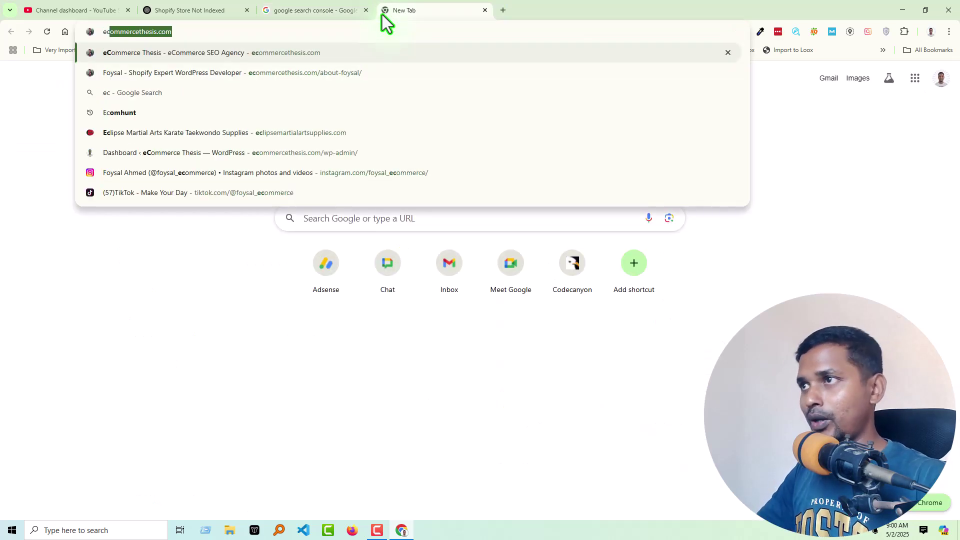
key(Return)
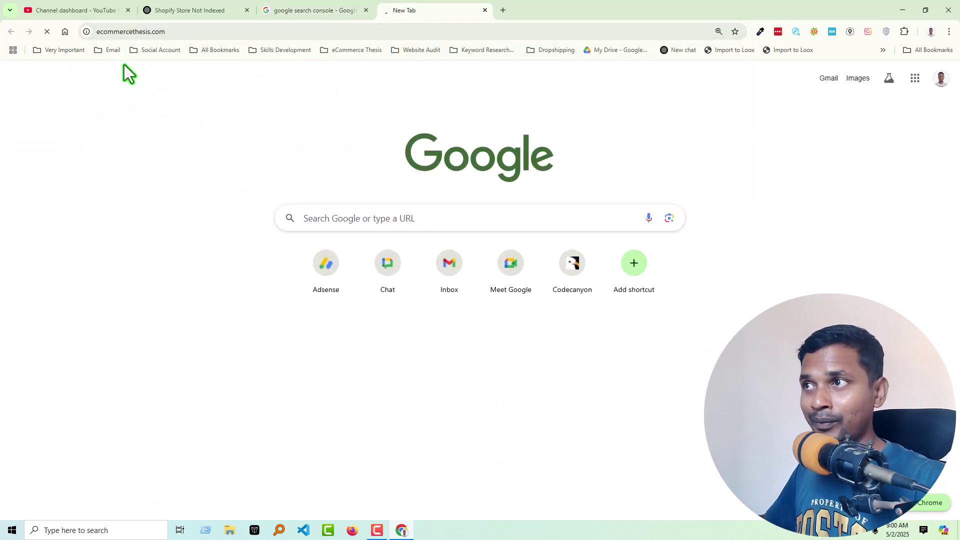
double_click(118, 31)
drag(465, 169, 626, 166)
key(ctrl+c)
Step: Replace the existing Google query with the copied name "eCommerce Thesis" and run the search
click(298, 15)
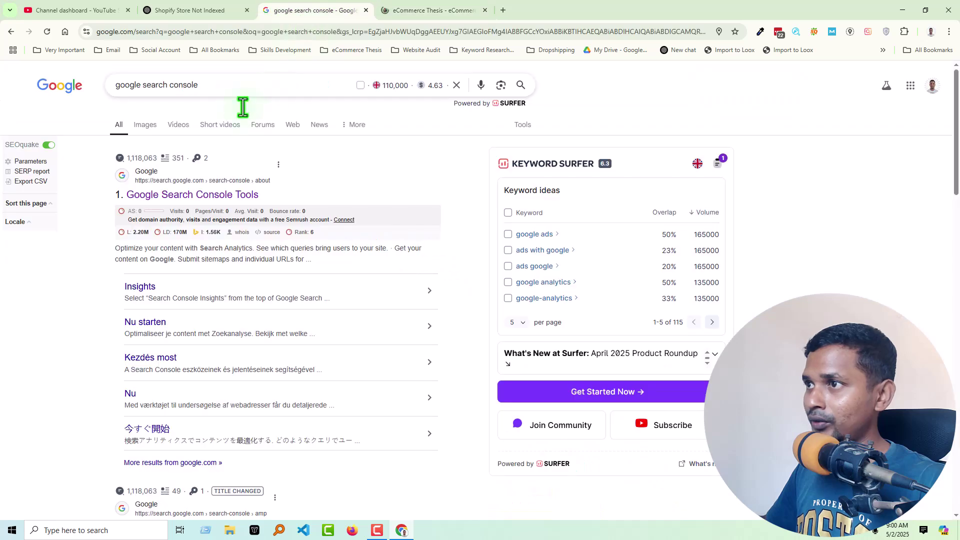
triple_click(184, 90)
key(ctrl+v)
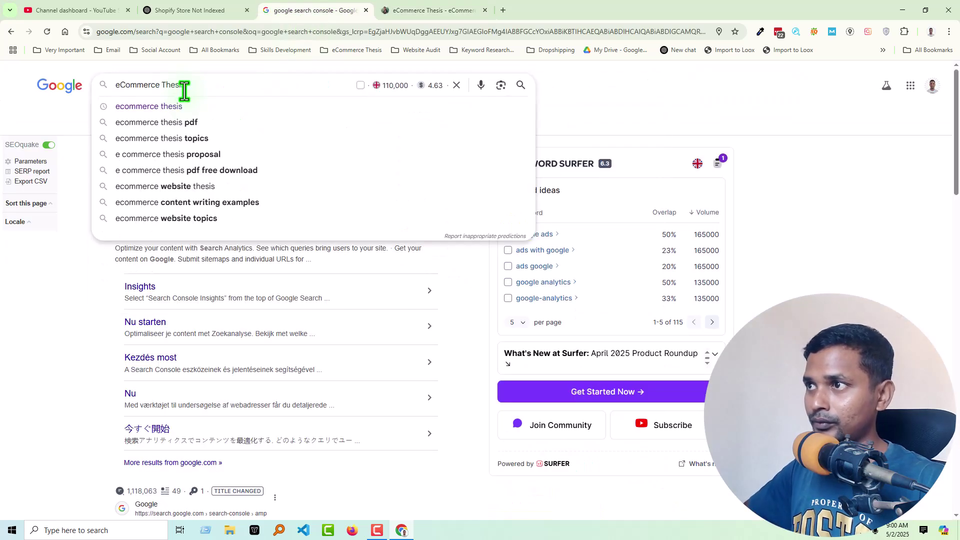
key(Return)
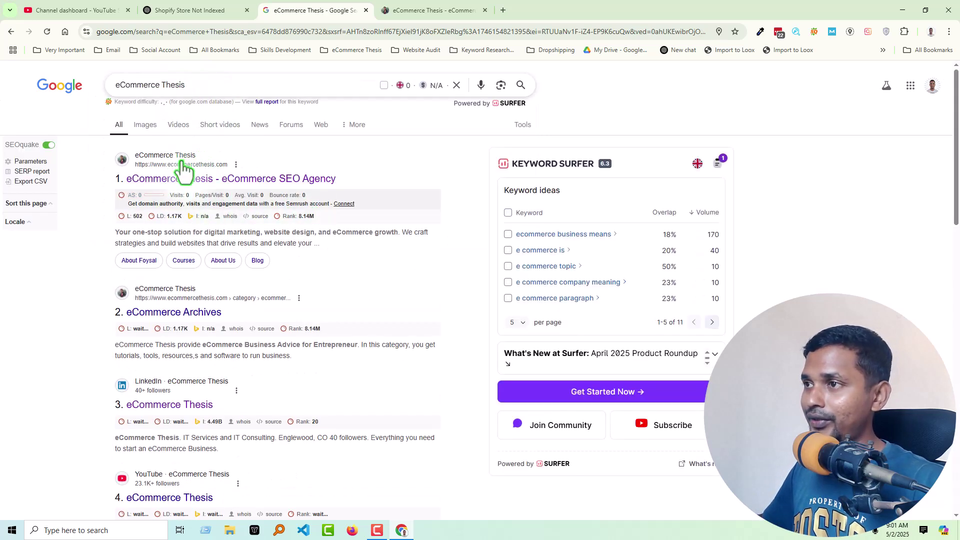
Step: Remove the space from the query and search Google for "eCommerceThesis"
click(167, 87)
key(BackSpace)
key(Return)
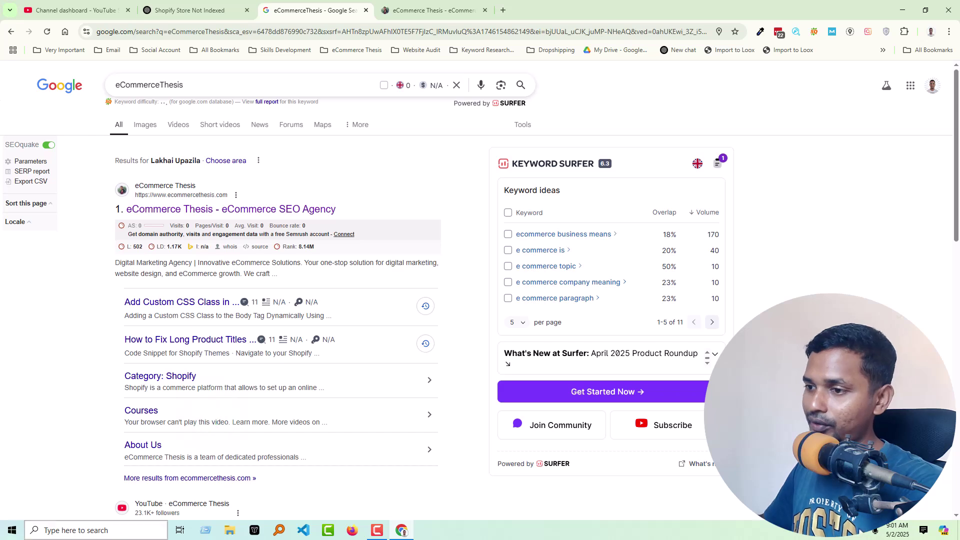
Step: Launch Lightshot and capture an area of about 764 × 614 pixels around the first search result and its sitelinks
key(super)
click(129, 532)
click(128, 531)
text(light)
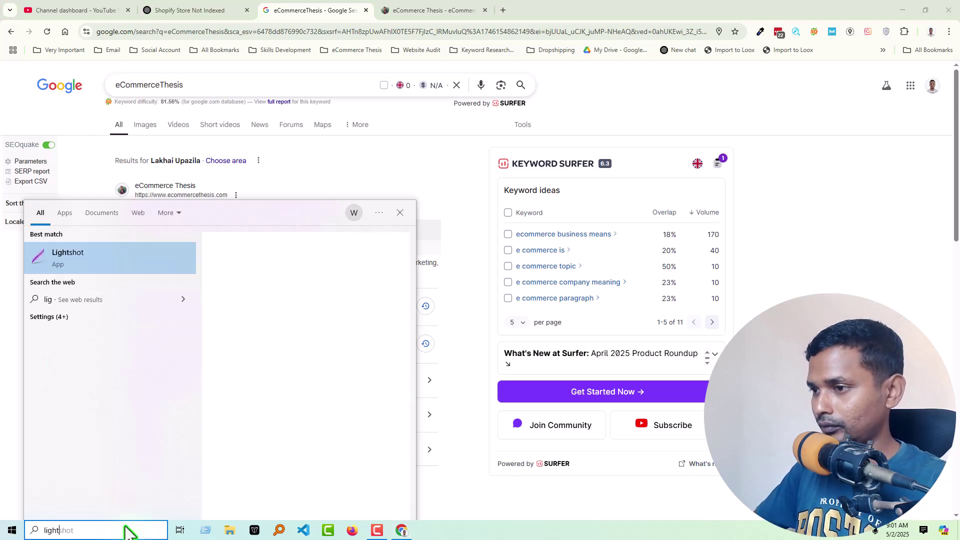
click(270, 338)
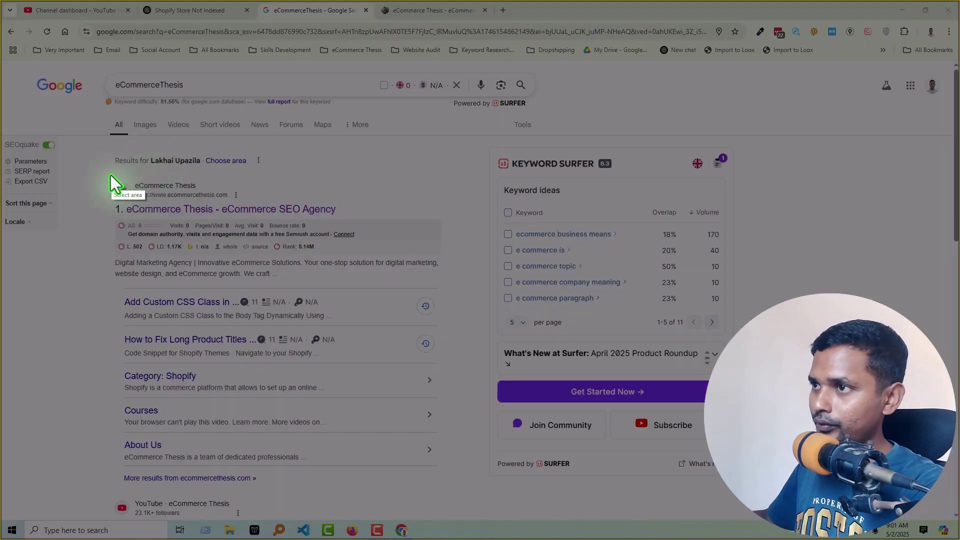
drag(98, 172, 480, 479)
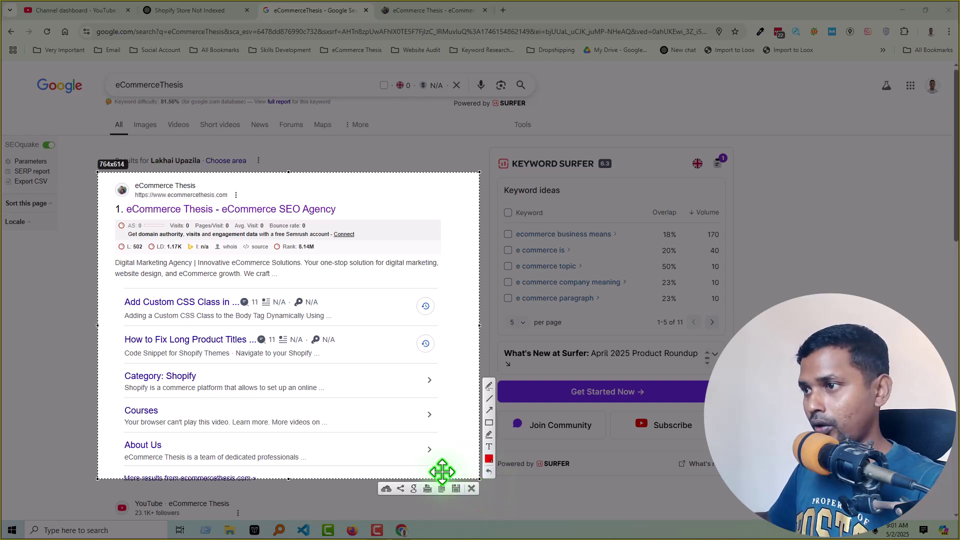
click(452, 488)
Step: Copy the query "site:yourstorename.com" from the Site Not Indexed section of the ChatGPT answer and paste it into a new tab's address bar
click(185, 5)
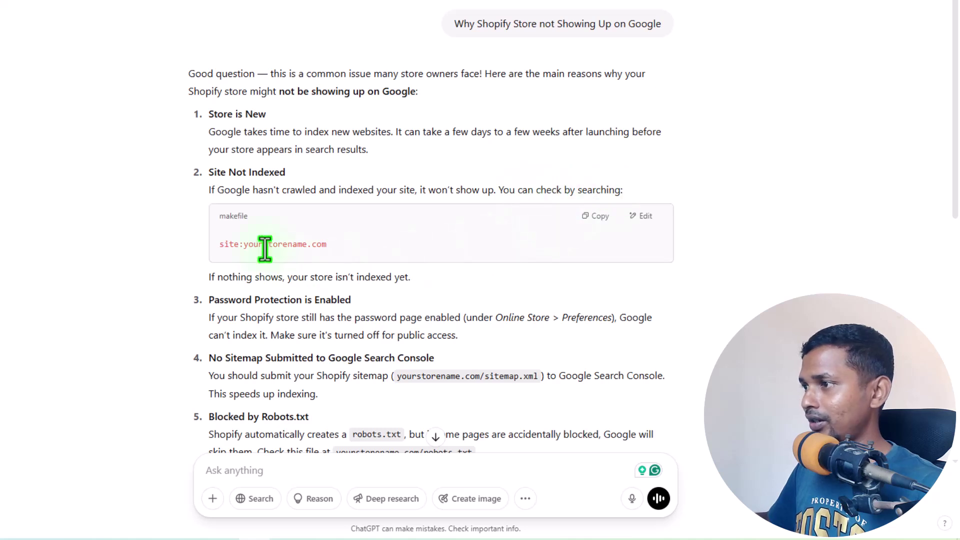
drag(337, 246, 216, 245)
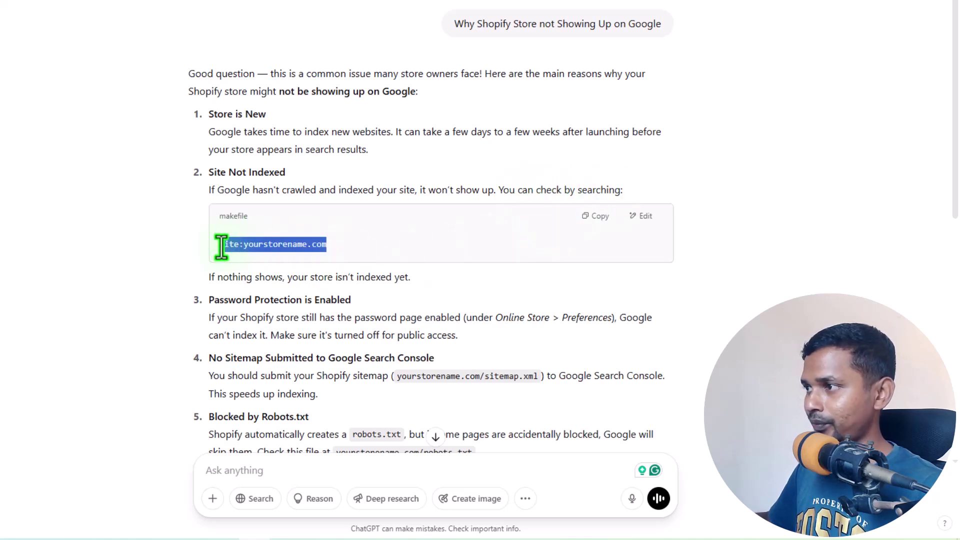
click(184, 233)
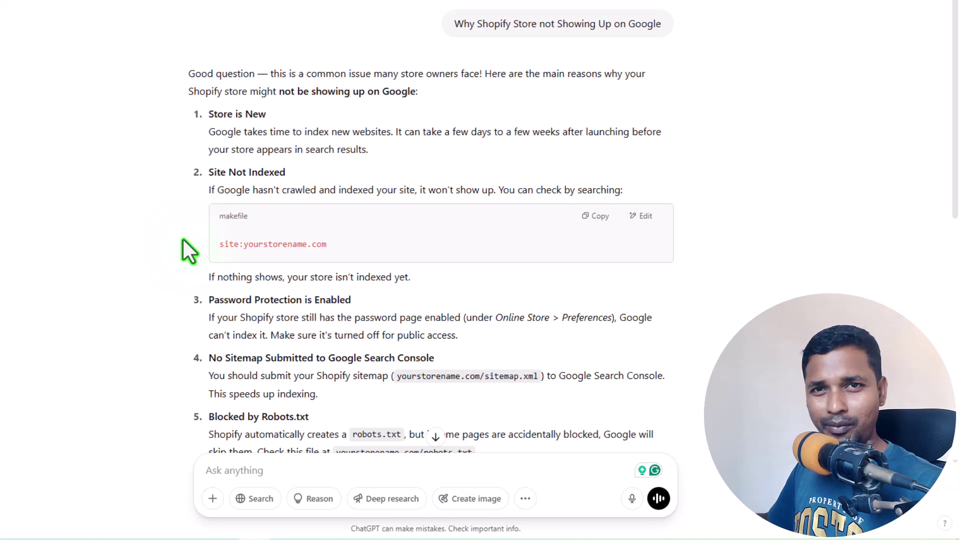
triple_click(210, 243)
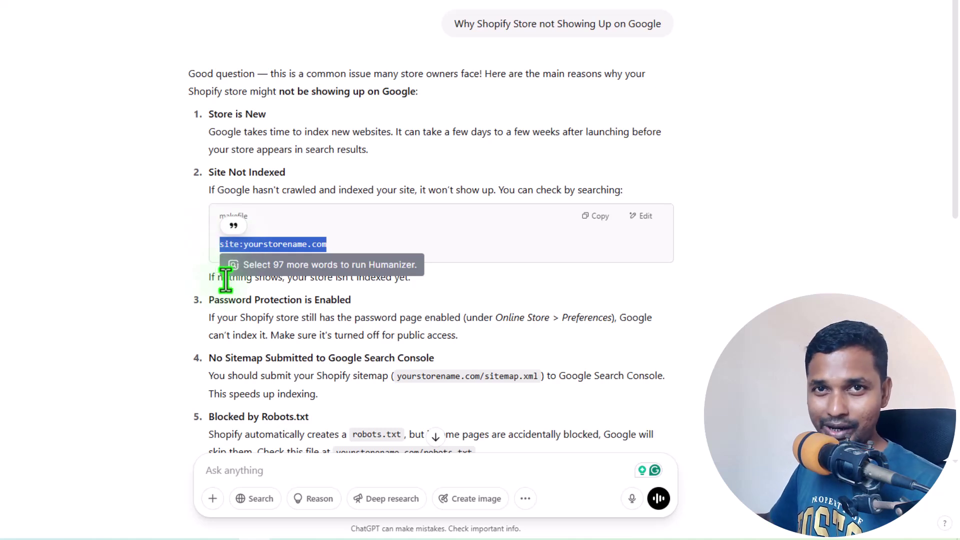
click(191, 240)
drag(341, 245, 216, 248)
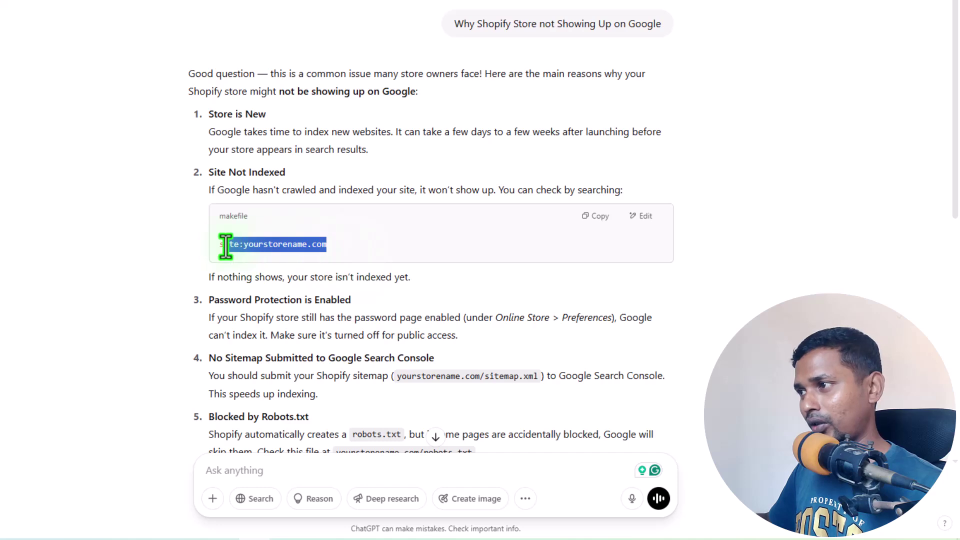
key(ctrl+c)
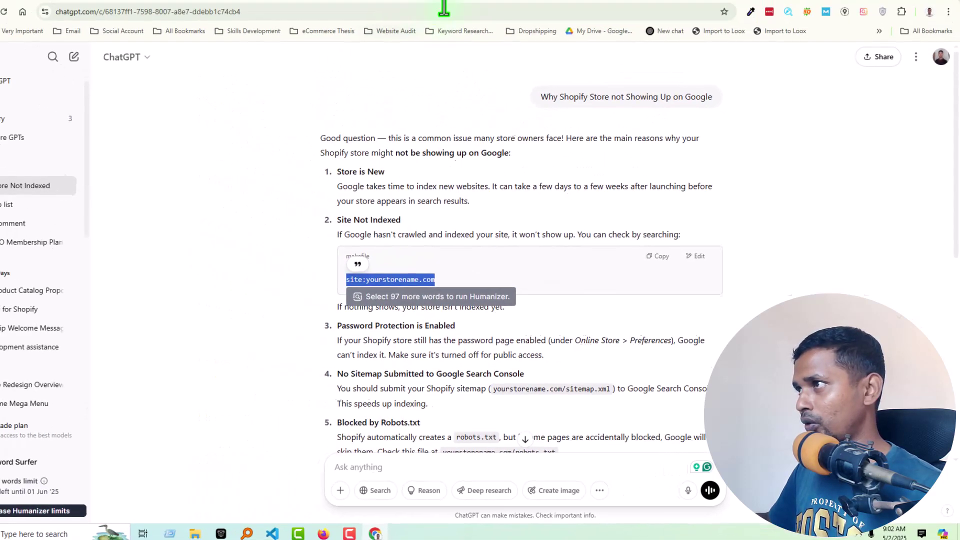
click(502, 11)
key(ctrl+v)
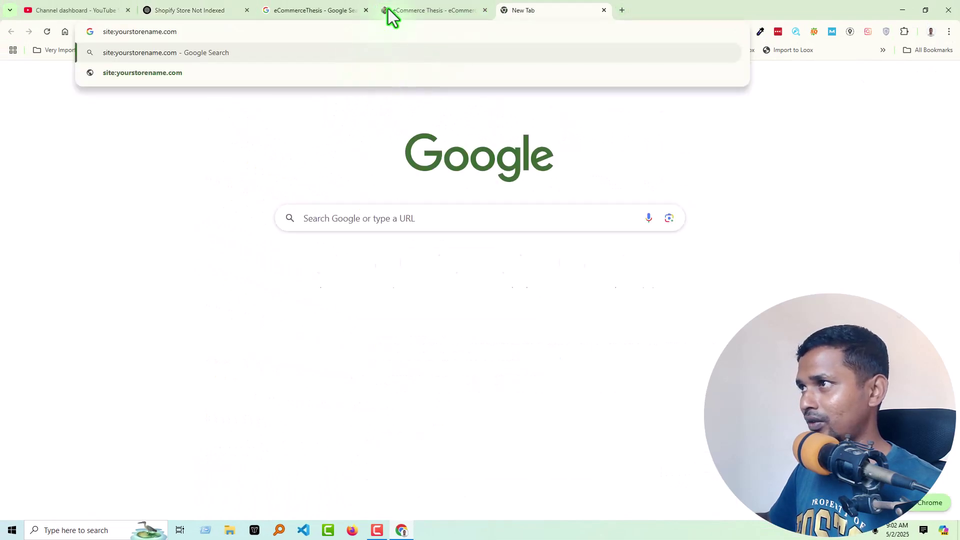
Step: Copy only the domain ecommercethesis.com from the web address of the open eCommerce Thesis site
click(406, 10)
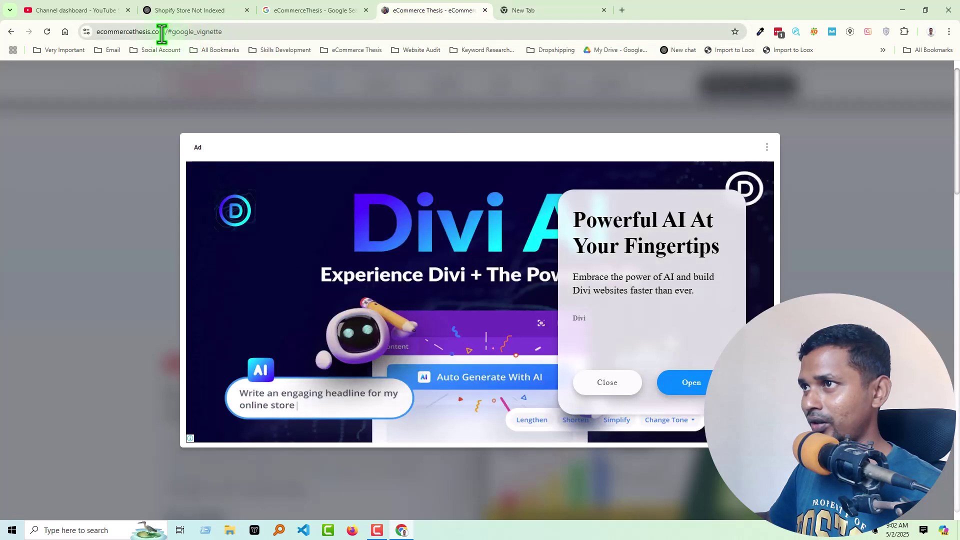
click(168, 33)
click(167, 31)
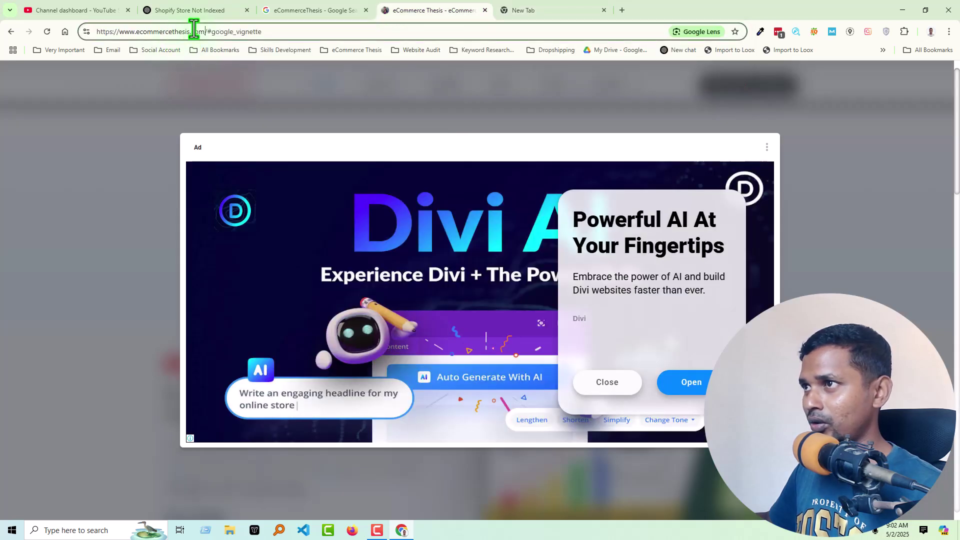
drag(205, 31, 140, 32)
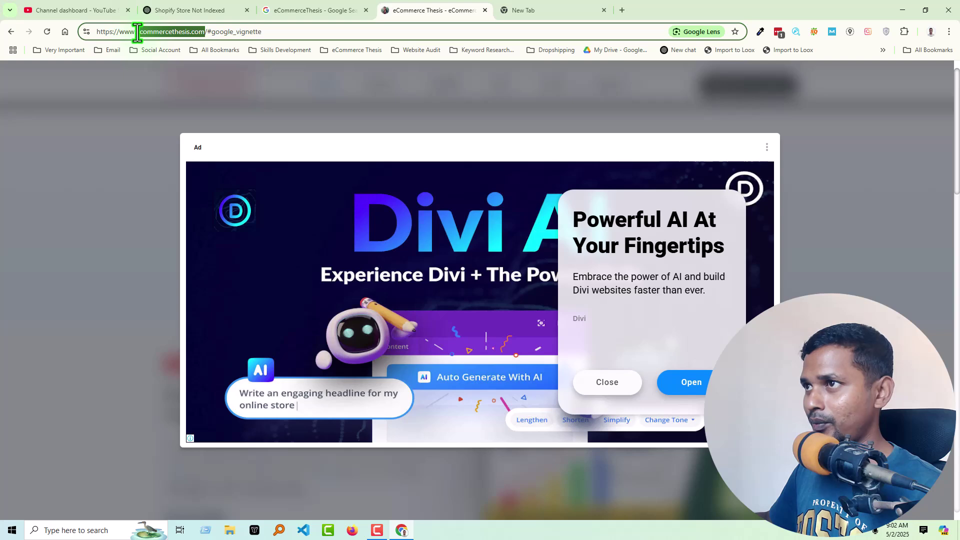
click(340, 11)
Step: Replace the placeholder domain in the pasted query, run "site:ecommercethesis.com" on Google, and look through the listed pages
click(510, 9)
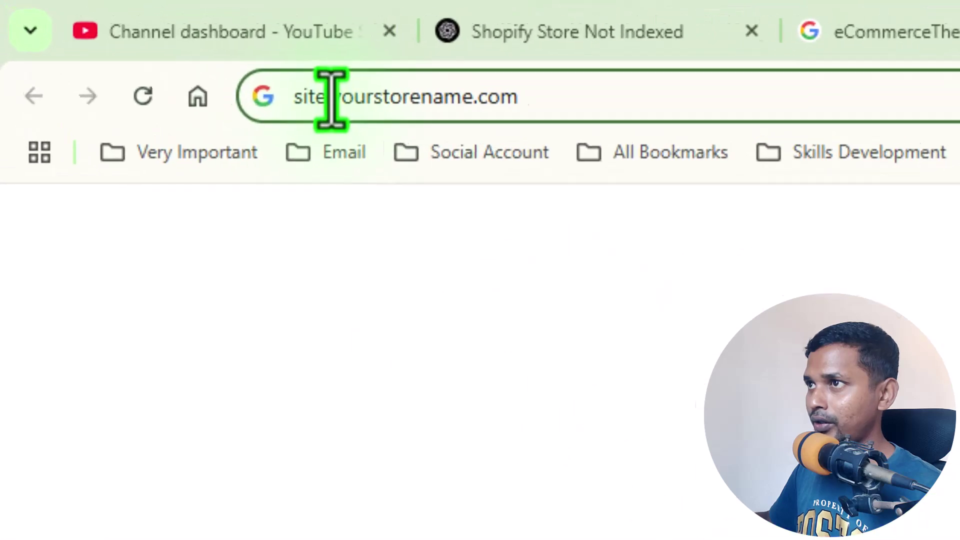
drag(332, 98, 525, 97)
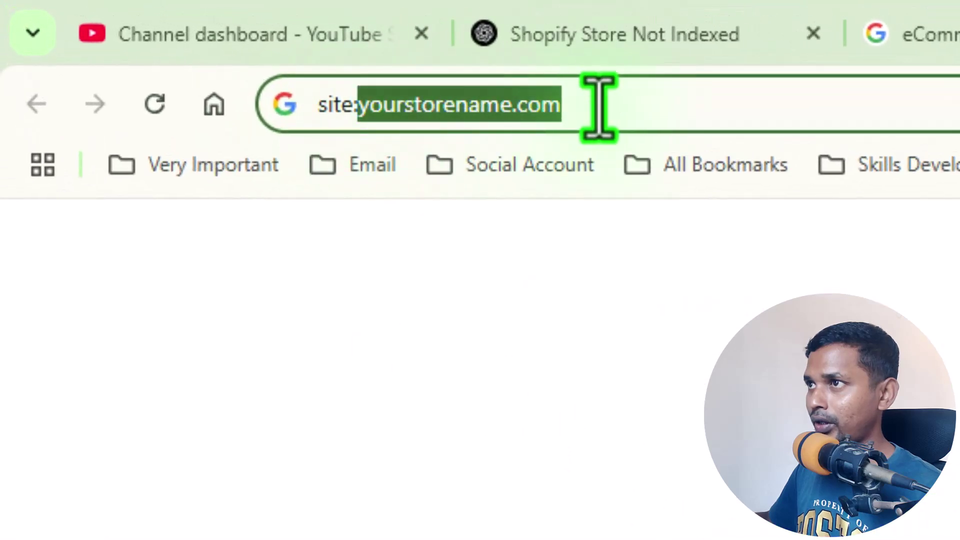
text(ecommercethesis.com)
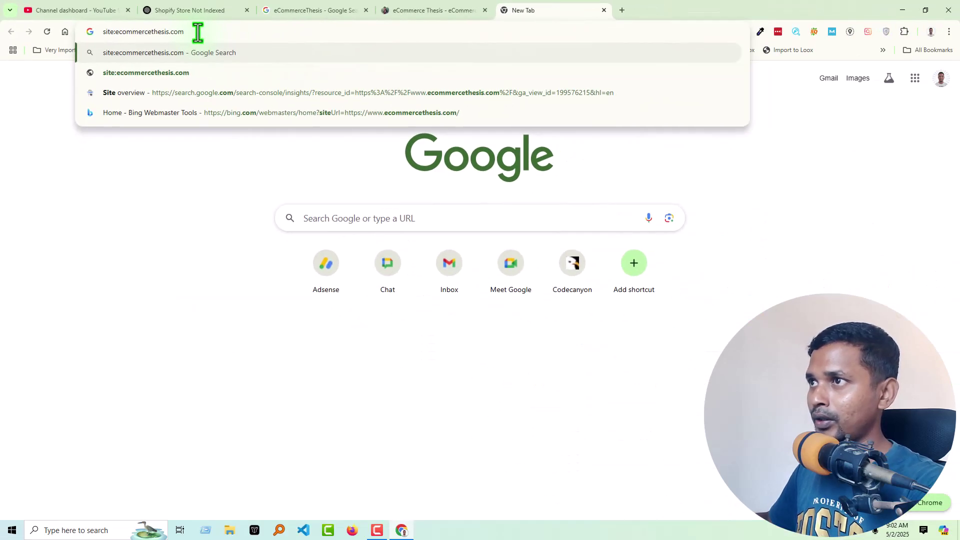
key(Return)
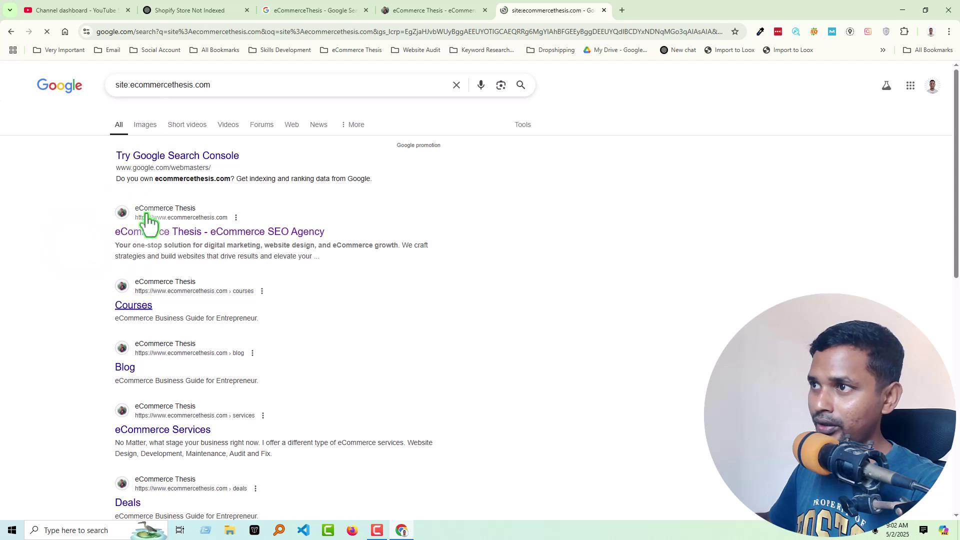
scroll(168, 407, down, 7)
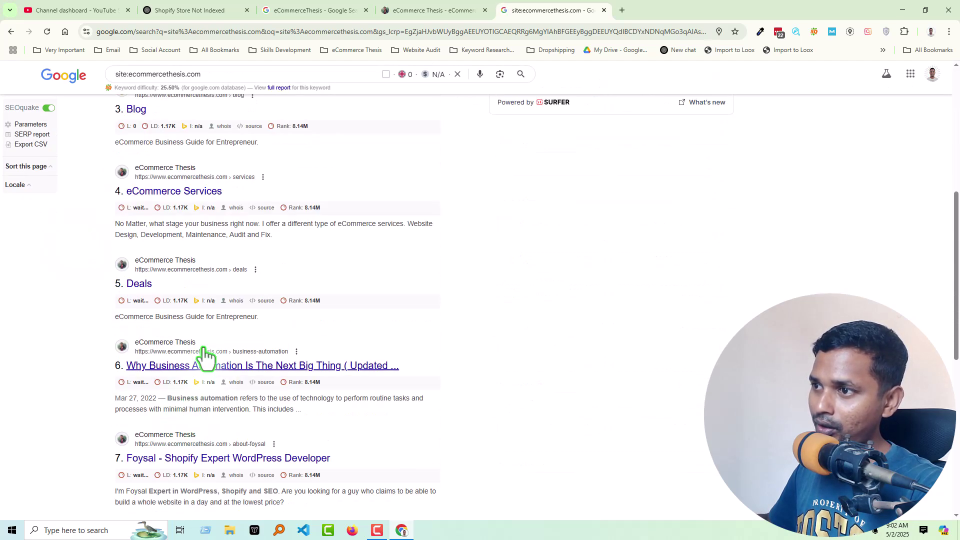
scroll(203, 352, down, 7)
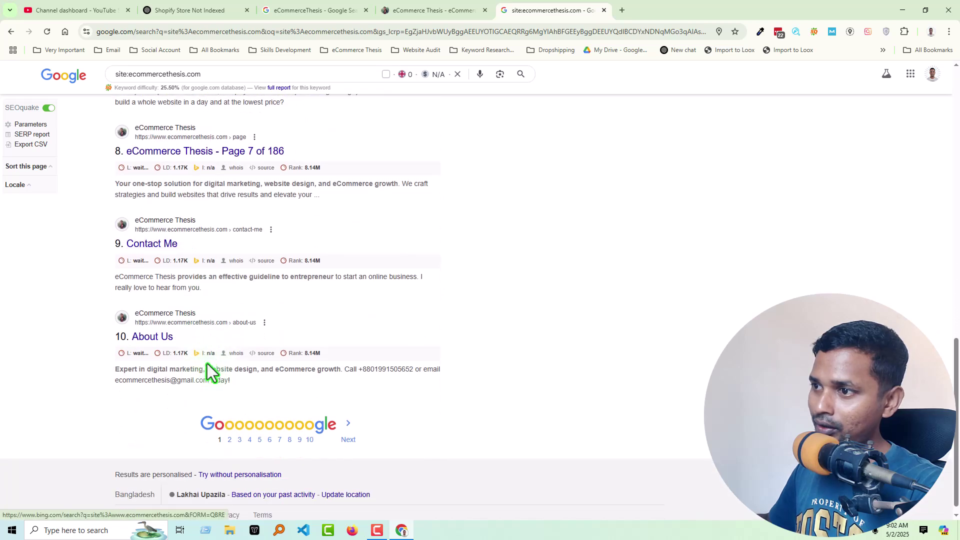
scroll(208, 368, up, 15)
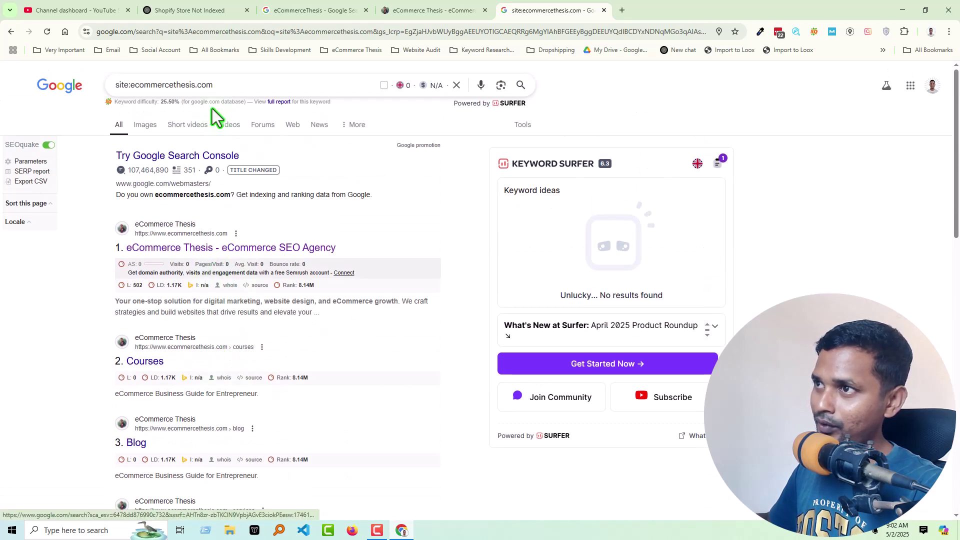
drag(215, 86, 126, 86)
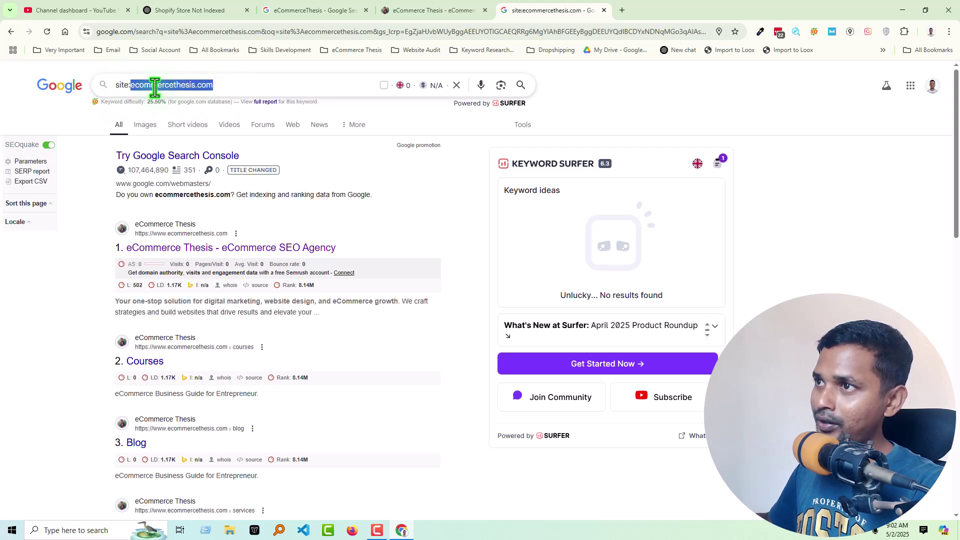
drag(224, 88, 130, 88)
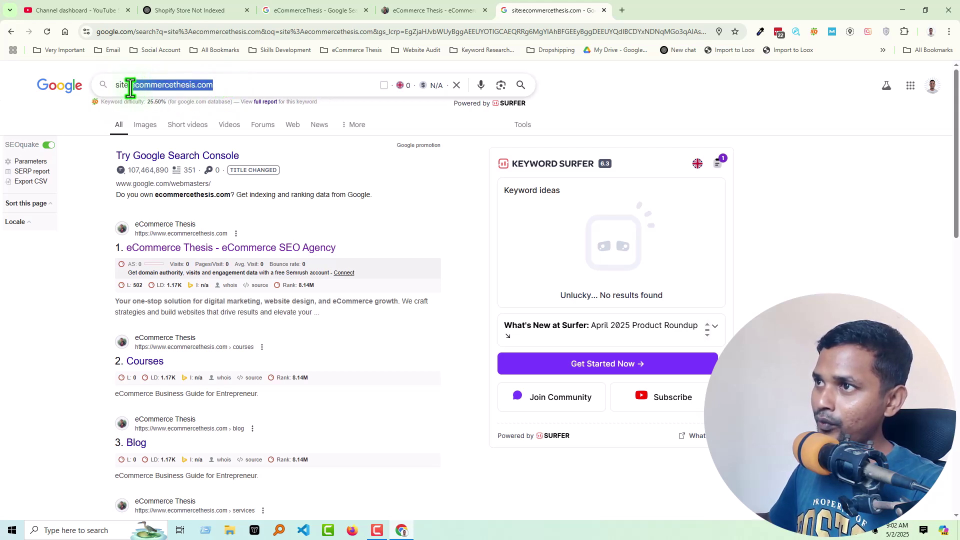
click(337, 9)
click(455, 9)
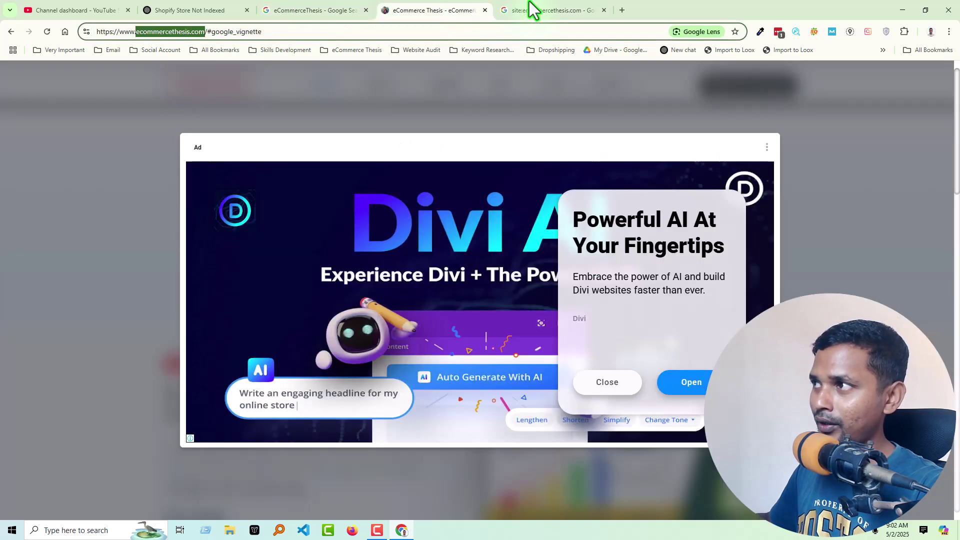
click(530, 9)
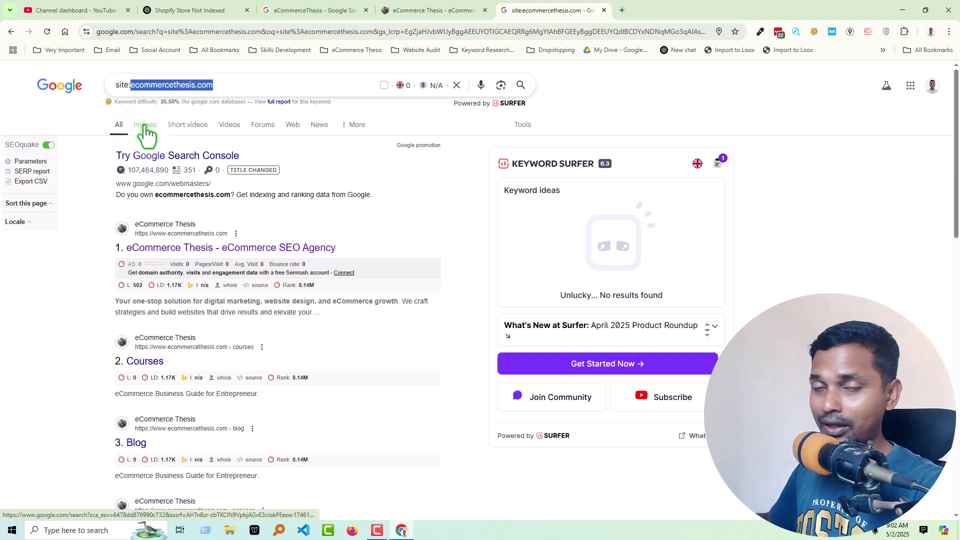
Step: Return to the ChatGPT answer and highlight the reason "Password Protection is Enabled"
click(188, 11)
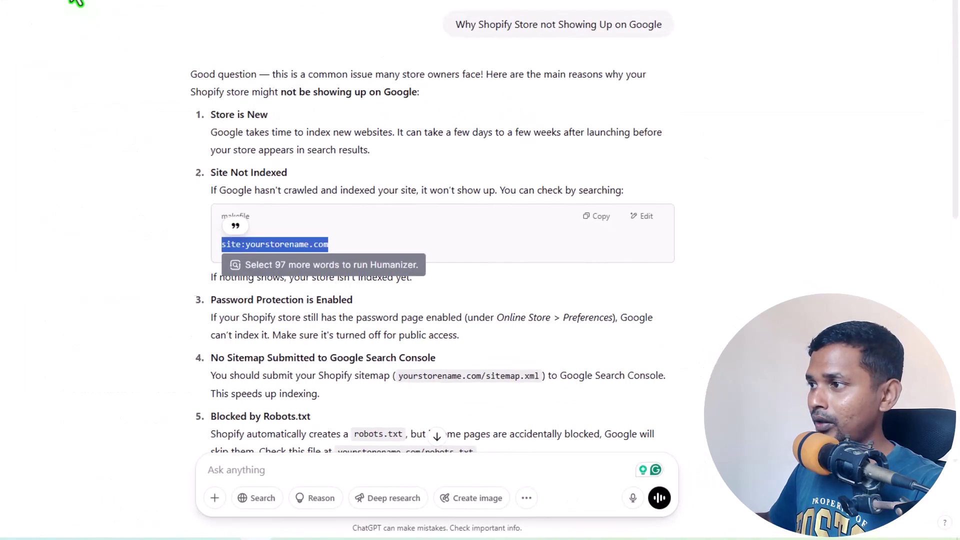
click(34, 199)
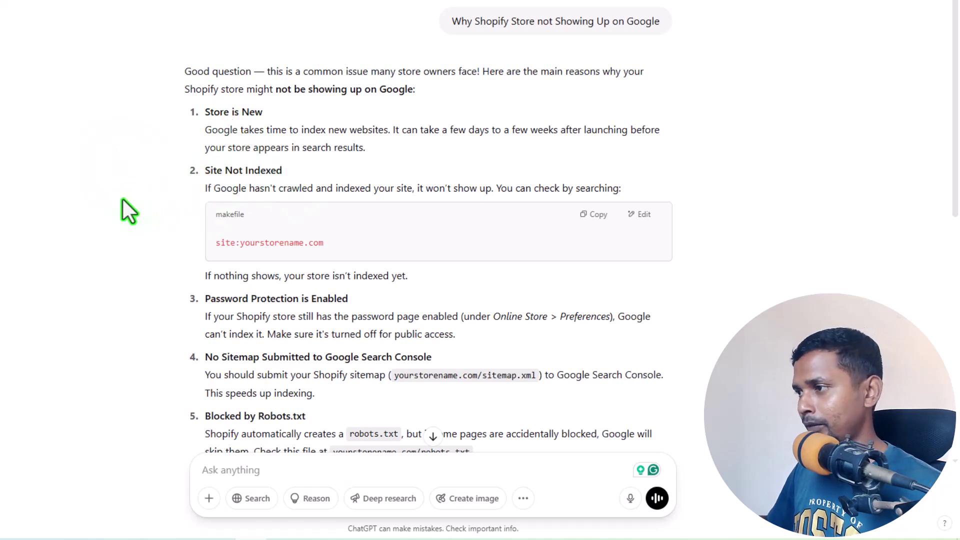
scroll(125, 200, down, 3)
drag(205, 135, 377, 131)
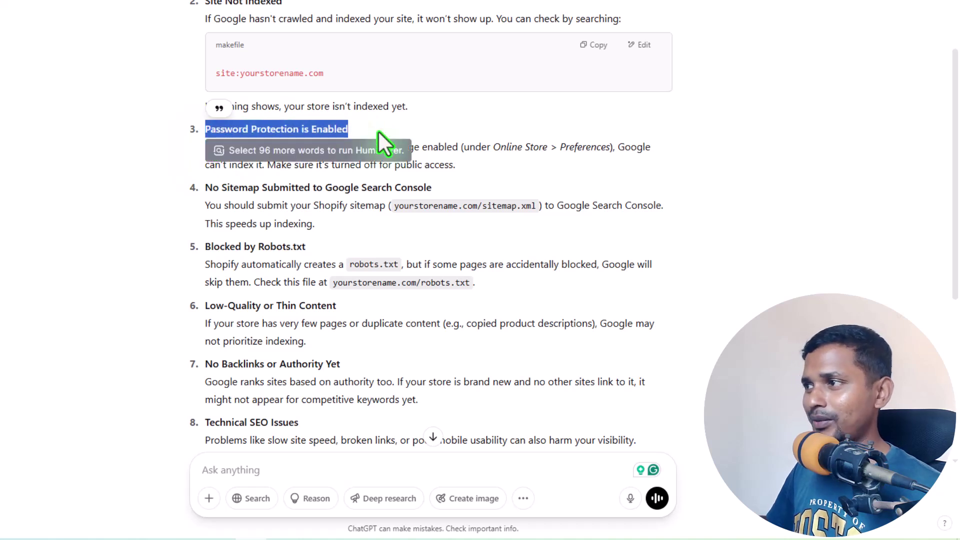
click(97, 160)
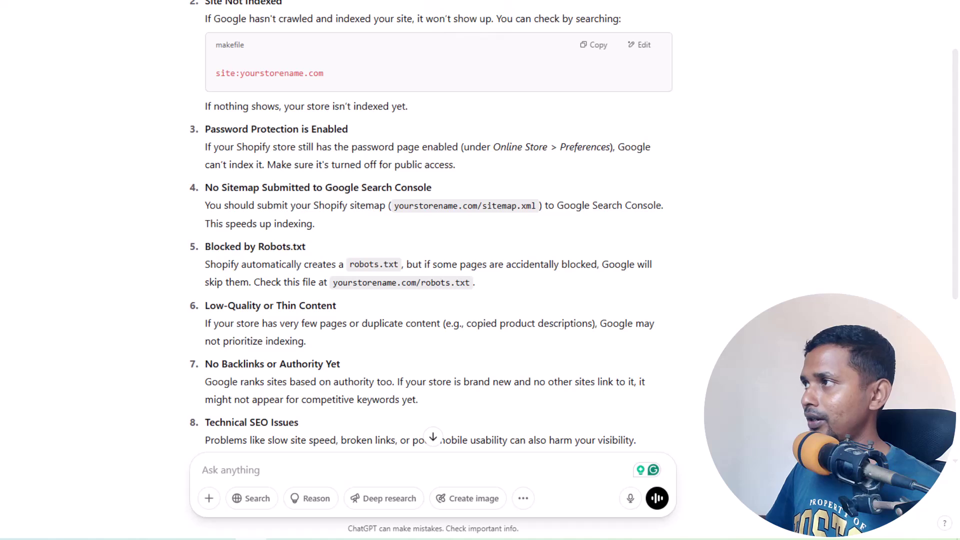
Step: Bring up Shopify Partners in a new tab and read ChatGPT's password protection section, including the Online Store > Preferences location
key(ctrl+t)
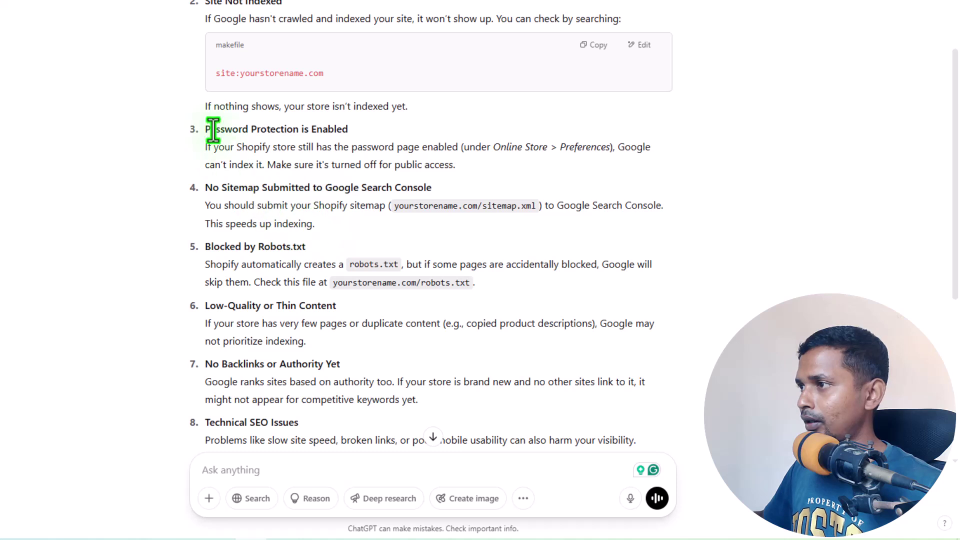
drag(189, 132, 502, 173)
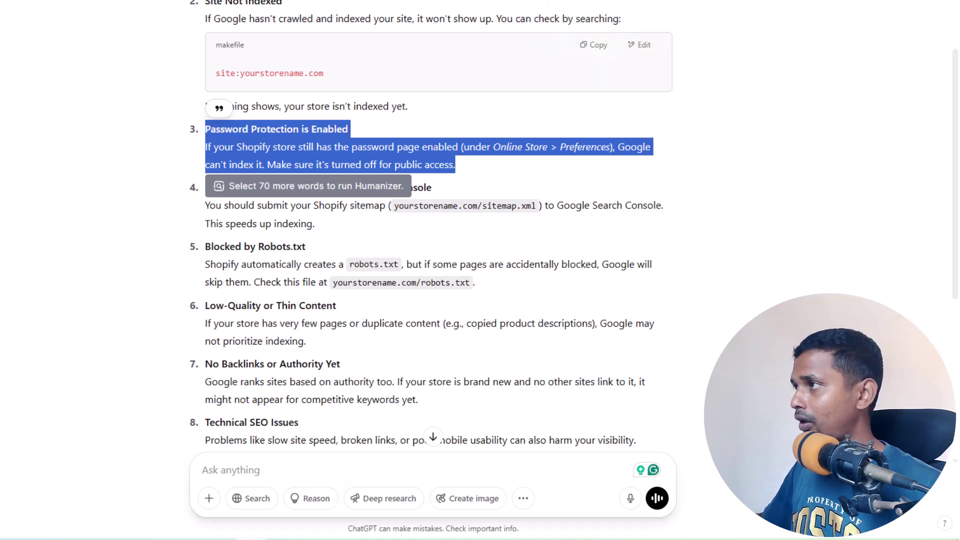
click(724, 170)
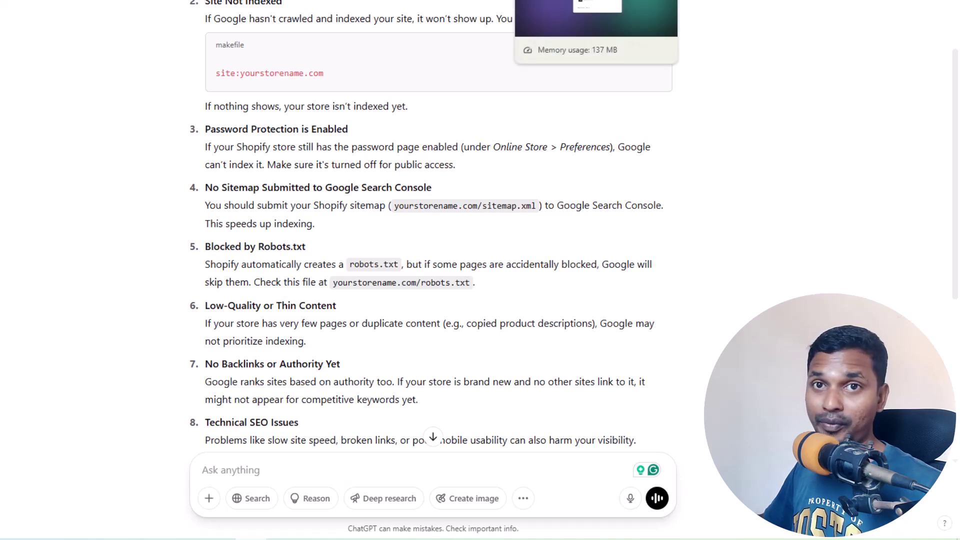
click(555, 1)
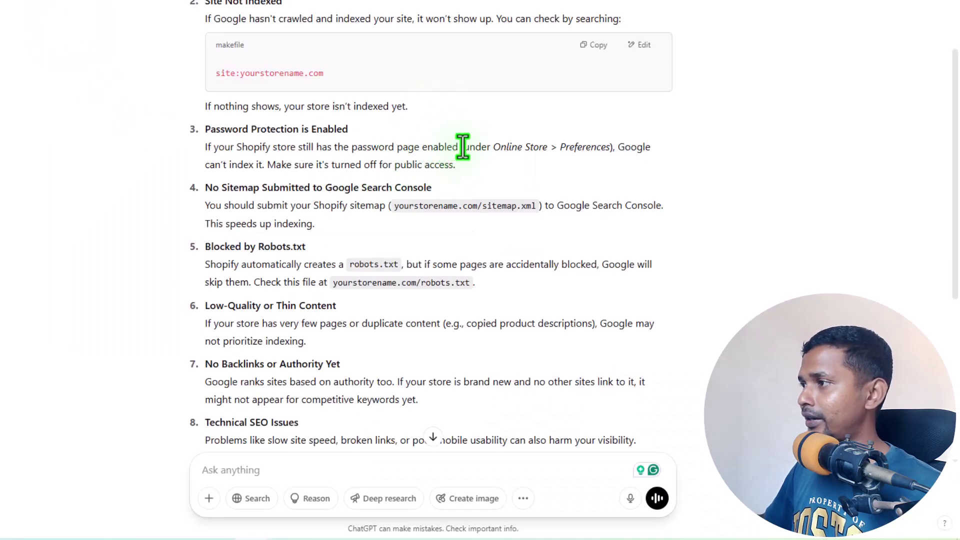
drag(460, 147, 615, 149)
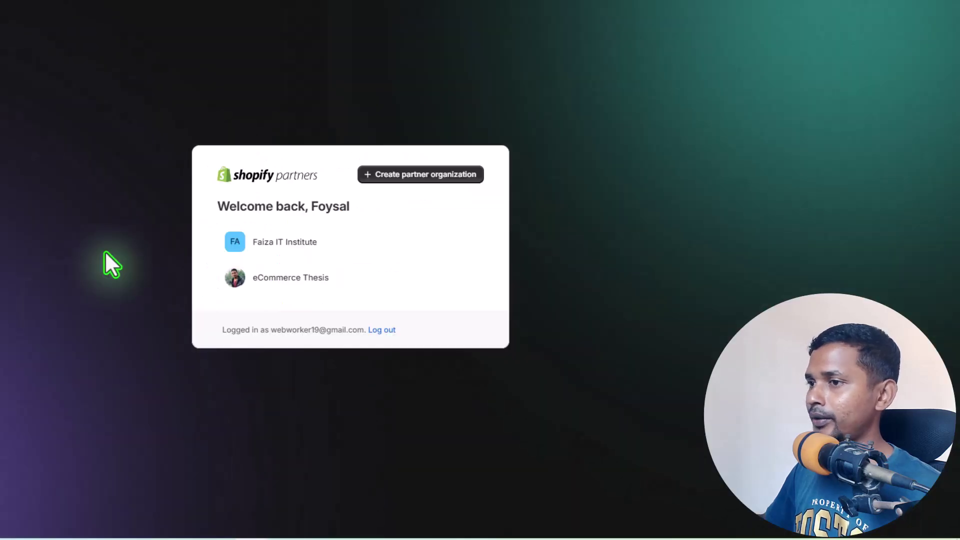
Step: Open the eCommerce Thesis organization in Shopify Partners and log in to the ecommercethesis12 store to reach its online store preferences
click(291, 279)
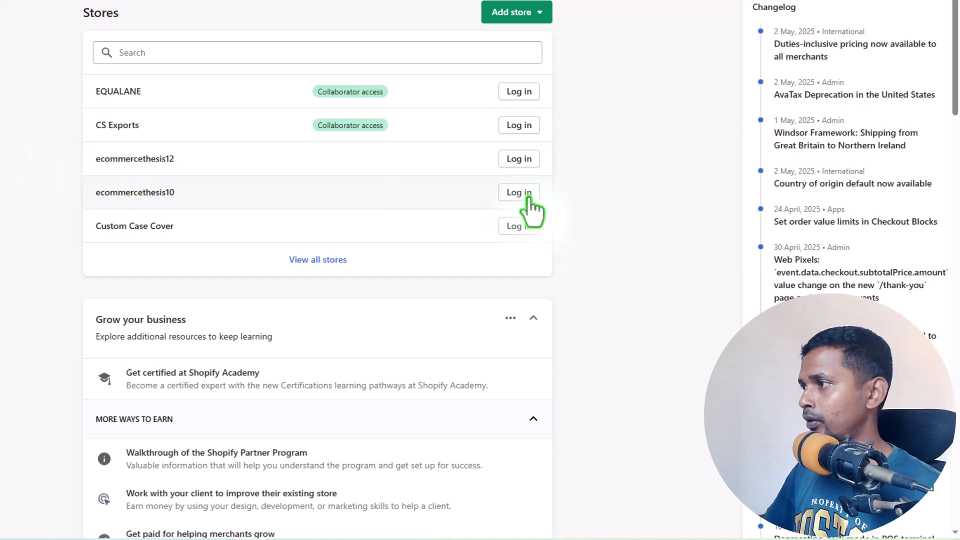
click(523, 161)
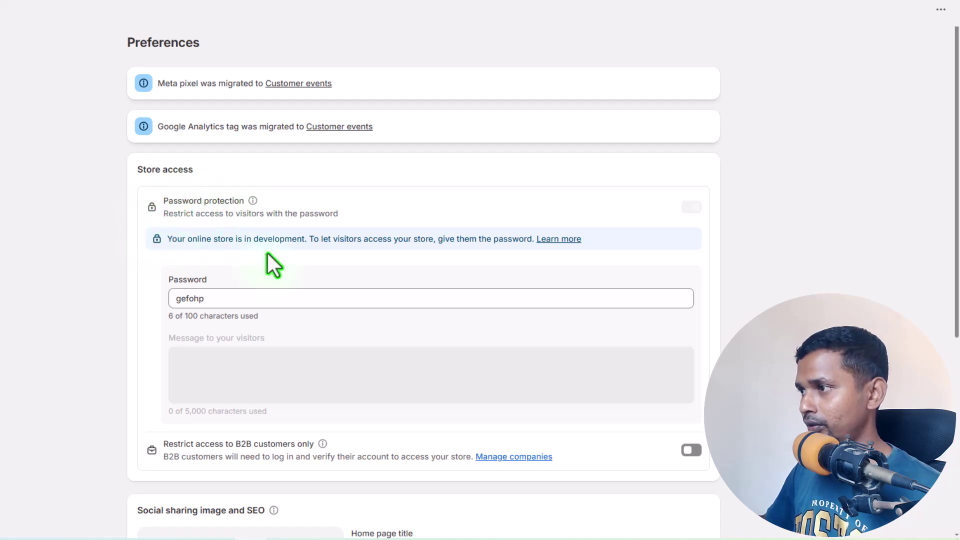
Step: Look through the store's Preferences page, including the store access settings and the notice under Password protection
scroll(268, 255, down, 3)
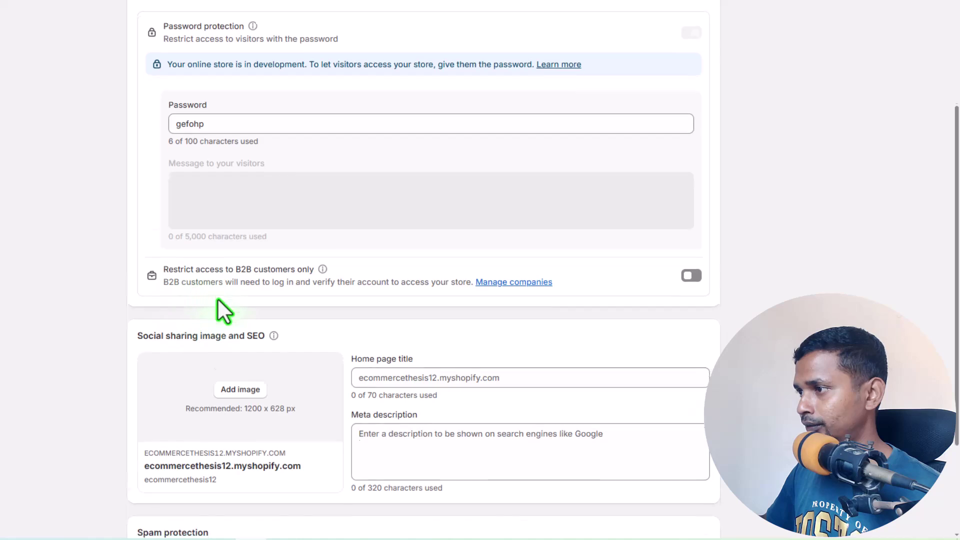
scroll(222, 300, down, 3)
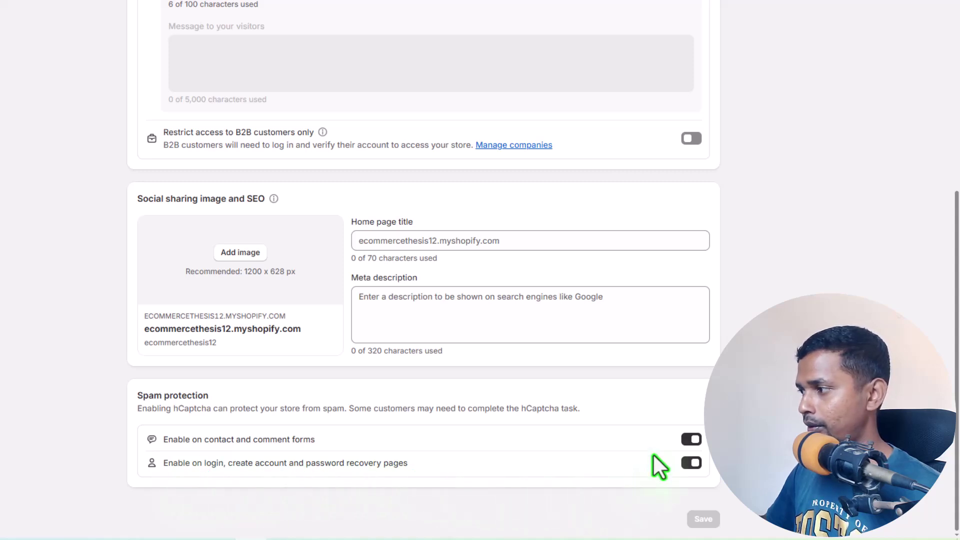
scroll(295, 407, up, 6)
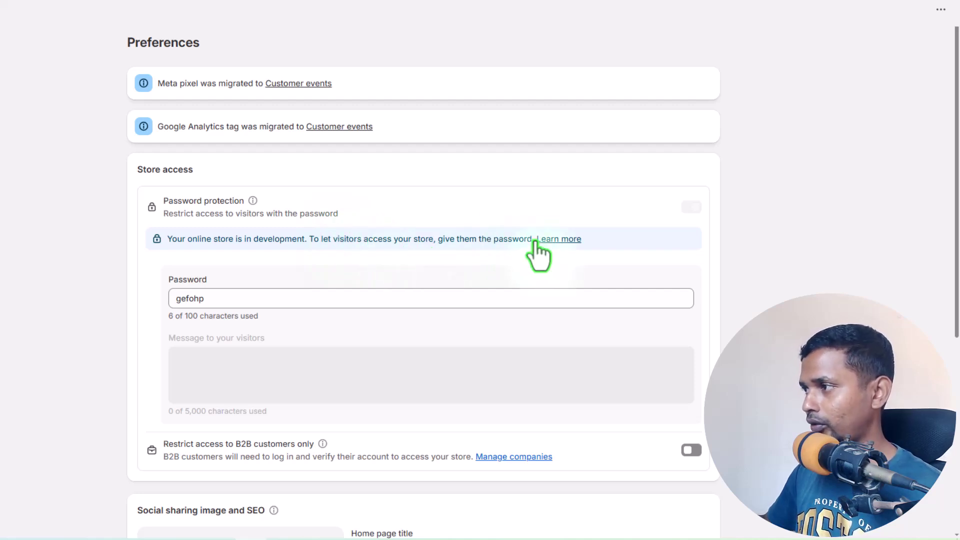
drag(534, 240, 219, 241)
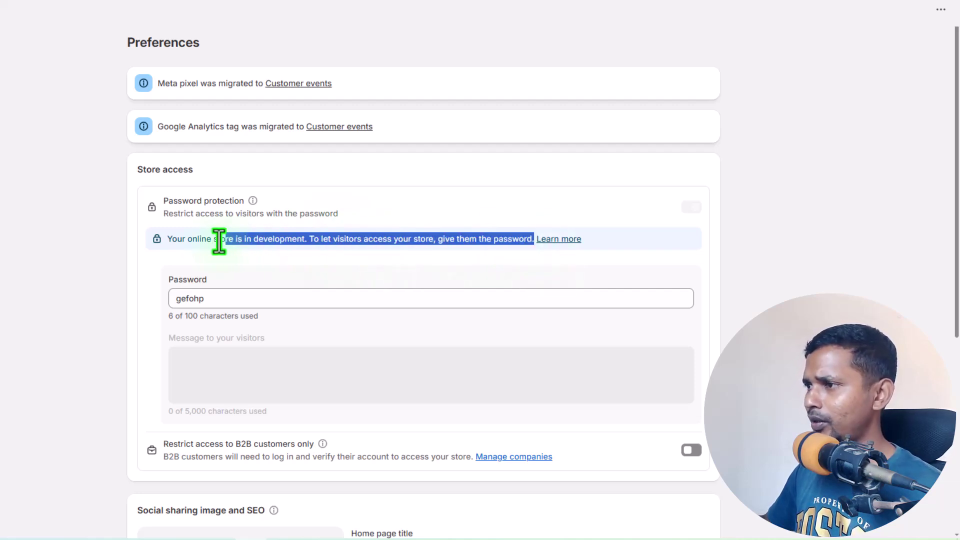
click(83, 281)
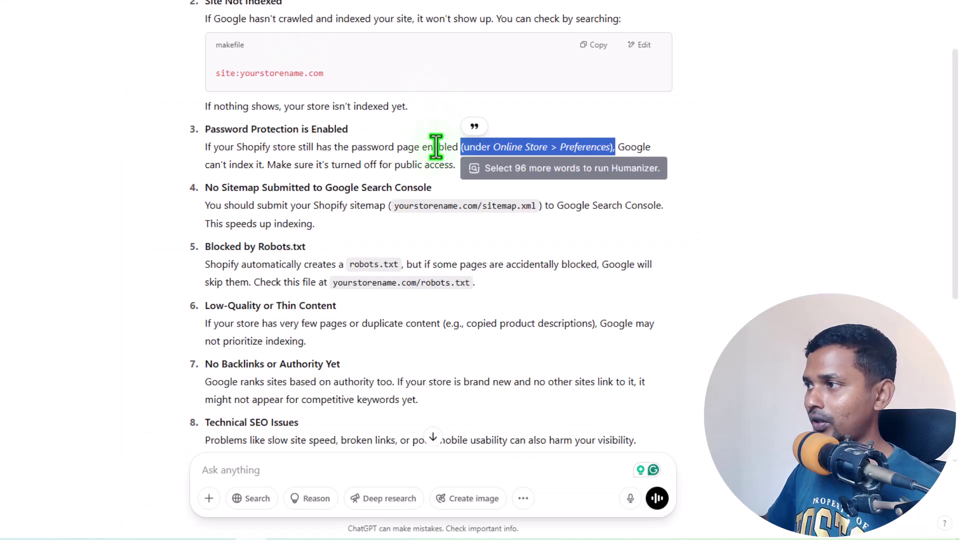
Step: Go back to the ChatGPT answer and read the section "No Sitemap Submitted to Google Search Console"
click(435, 146)
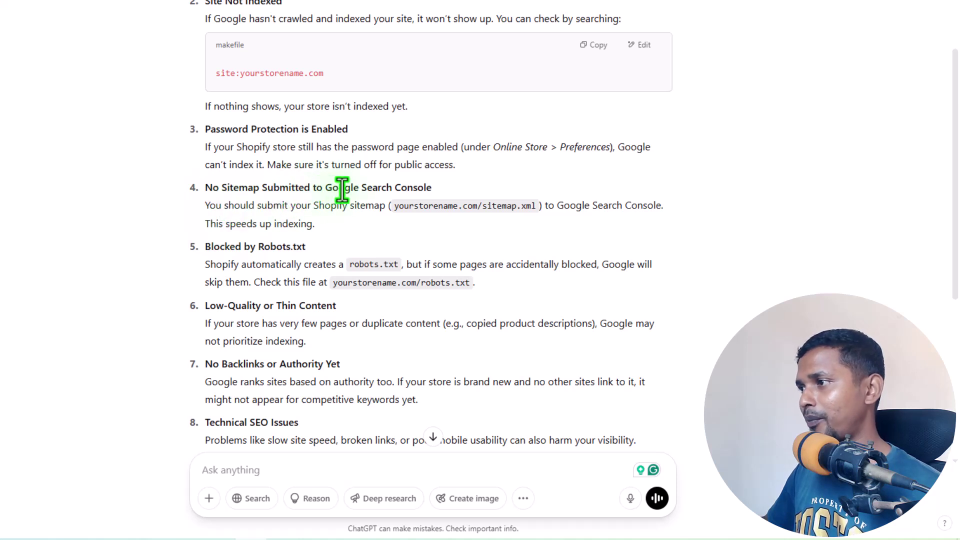
drag(442, 187, 200, 187)
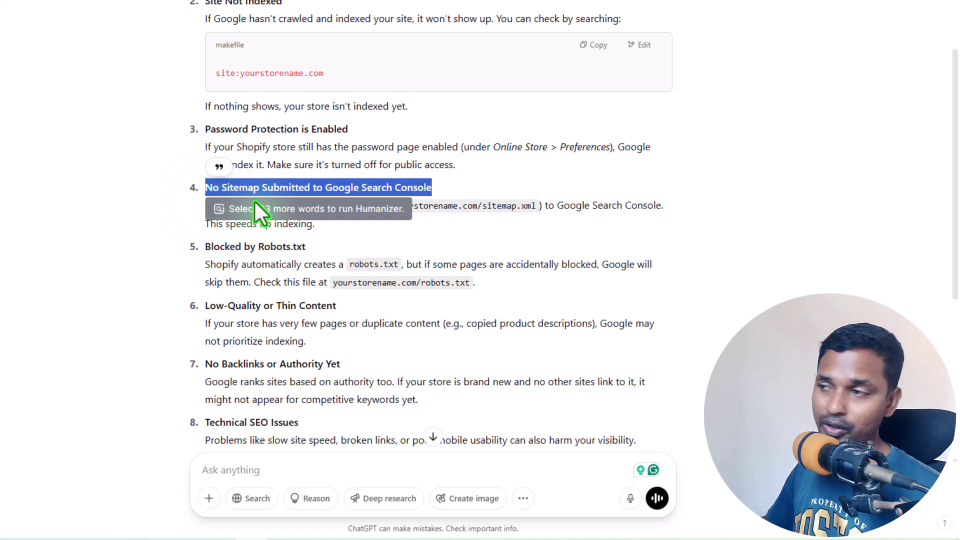
click(358, 242)
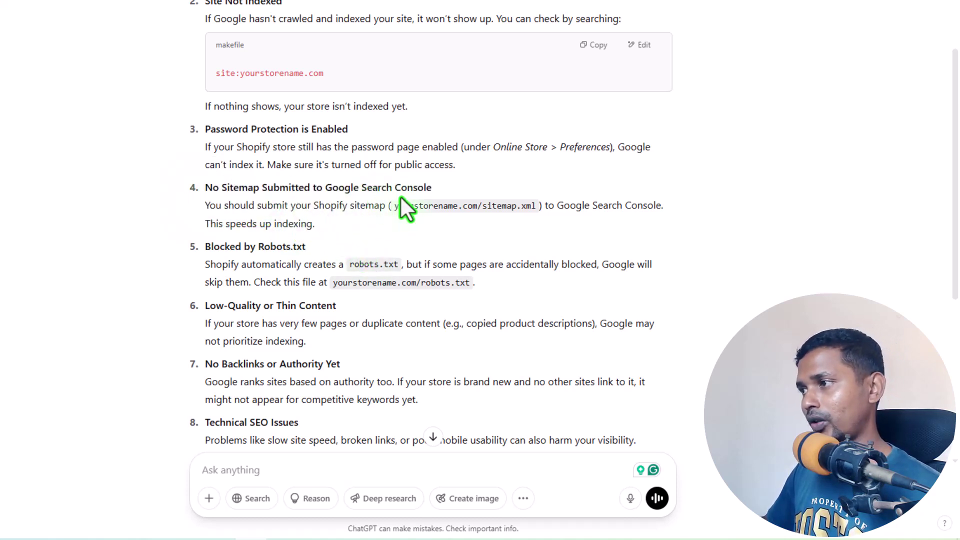
drag(314, 224, 204, 206)
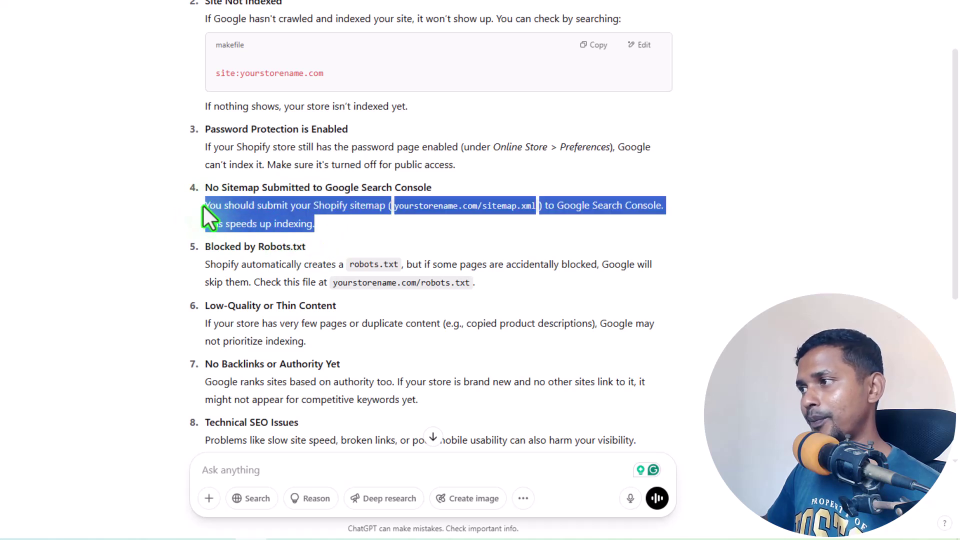
click(323, 184)
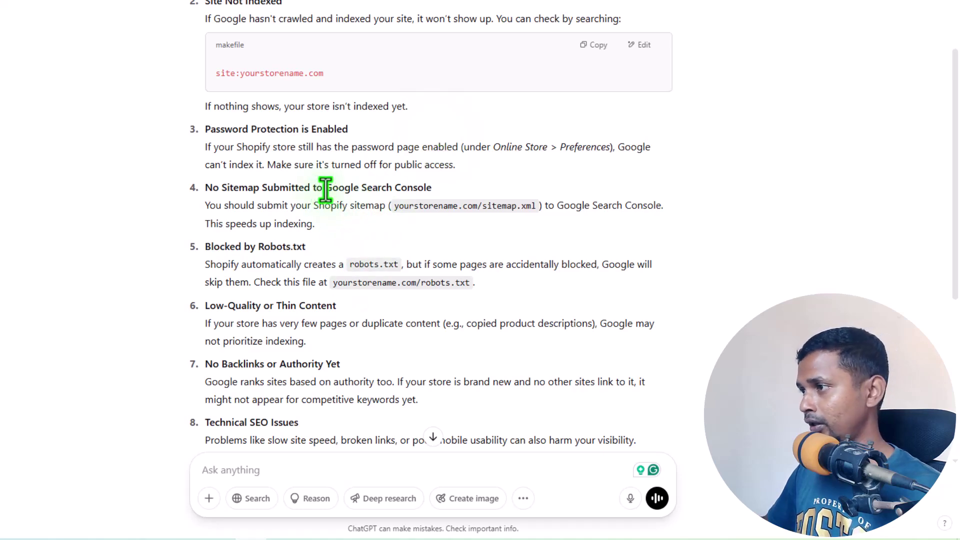
Step: Look up "Google Search Console" from the ChatGPT answer in a new tab and open the Sitemaps page of the ecommercethesis.com property
drag(327, 188, 433, 189)
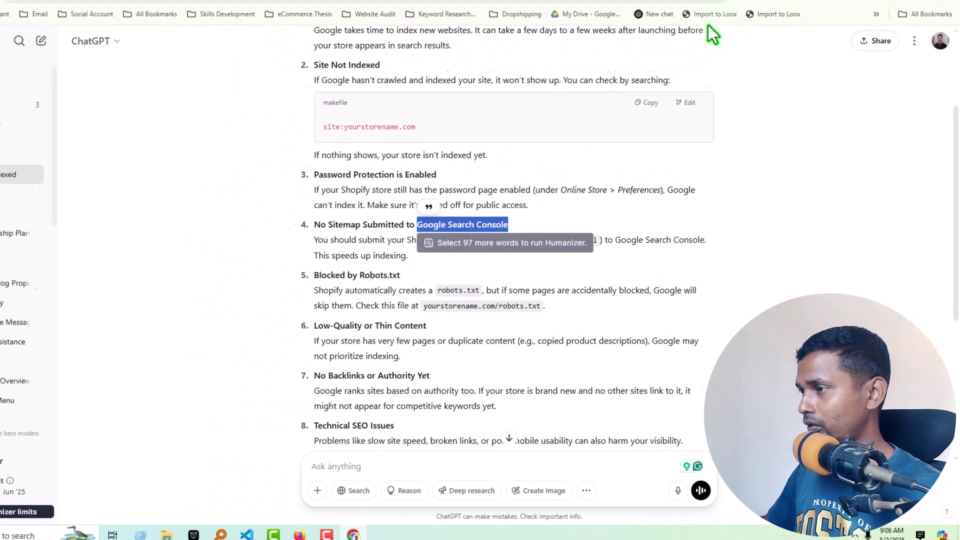
key(ctrl+t)
text(Google Search Console)
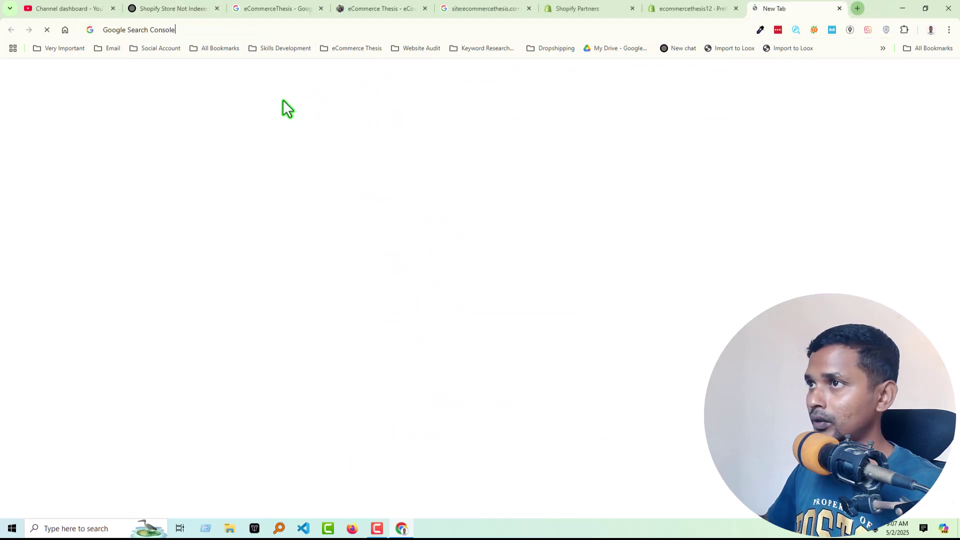
click(251, 117)
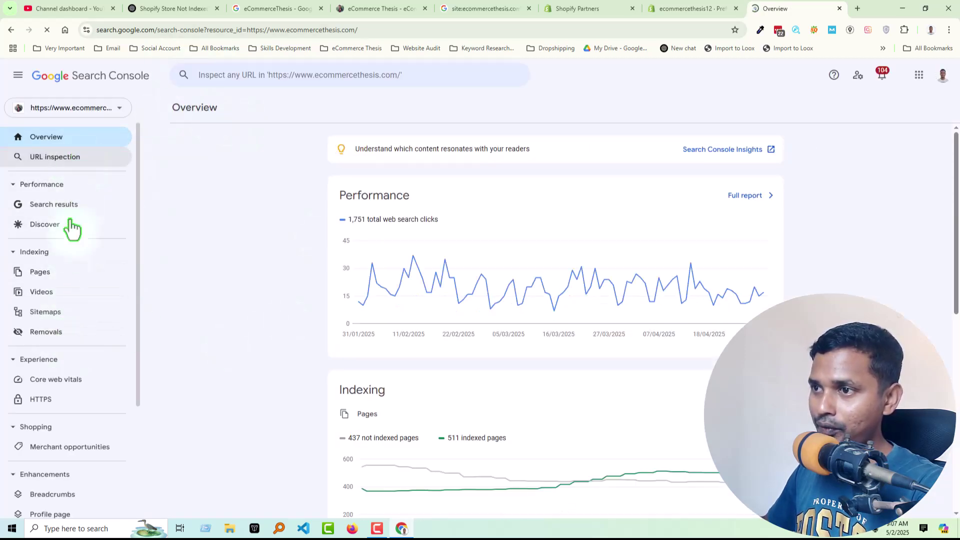
click(44, 322)
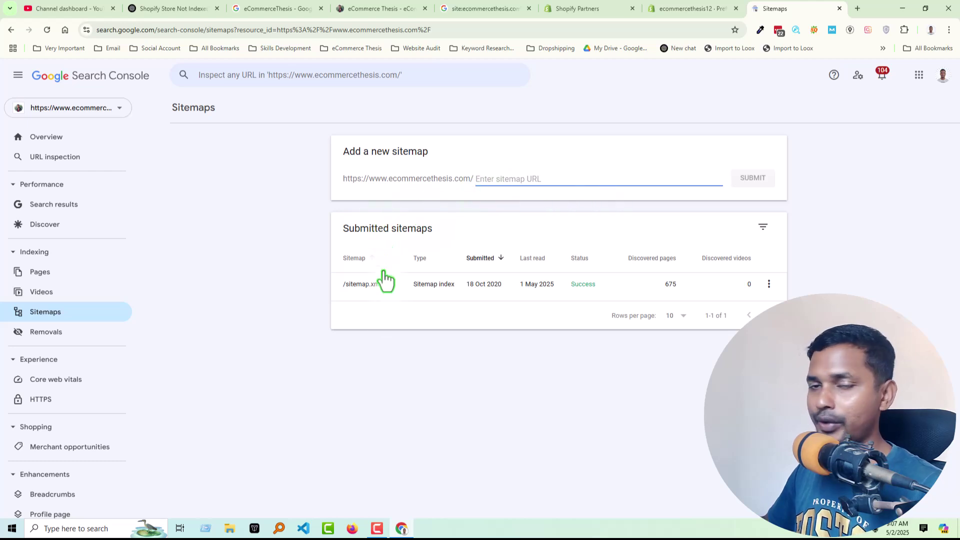
Step: Open Gemini in a new tab and ask "How to create and submit site of shopify store in GSC"
click(858, 8)
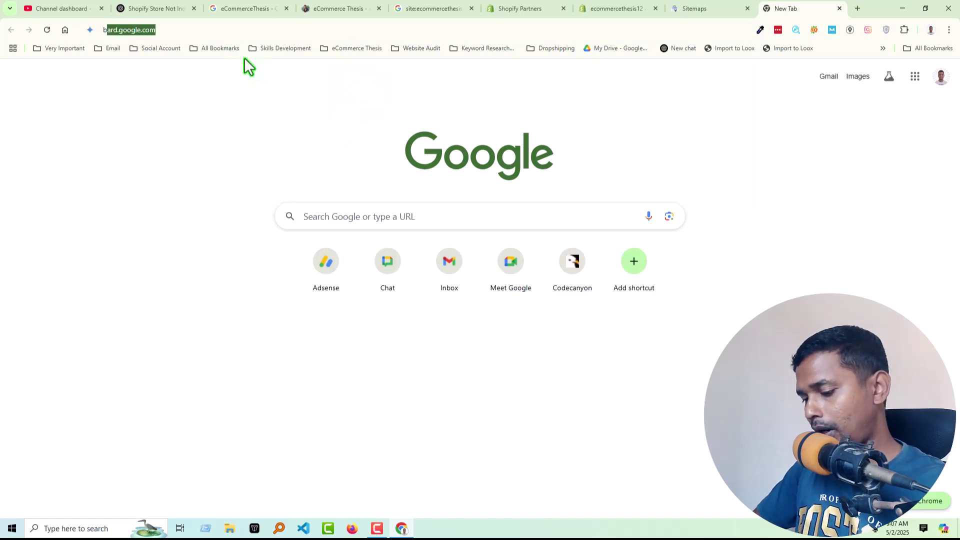
text(bar)
key(Return)
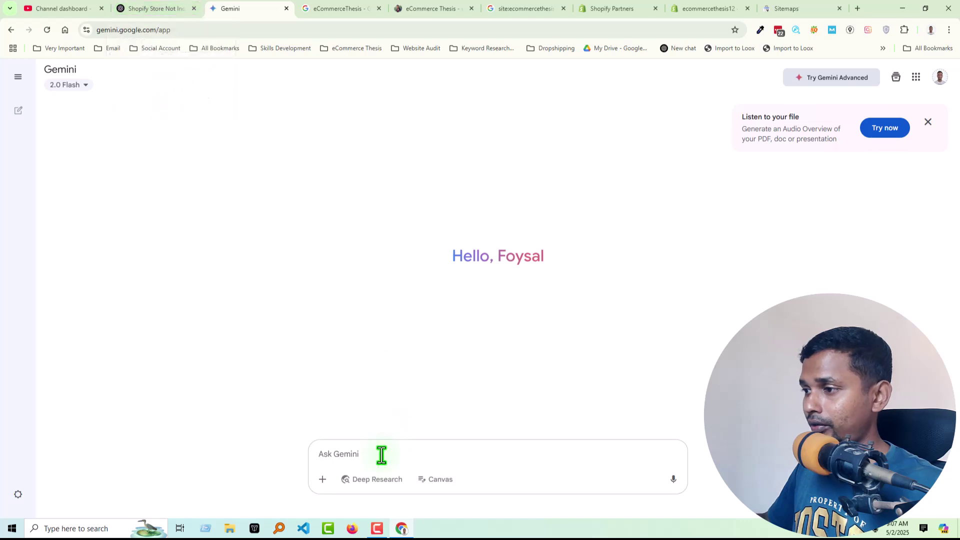
text(How)
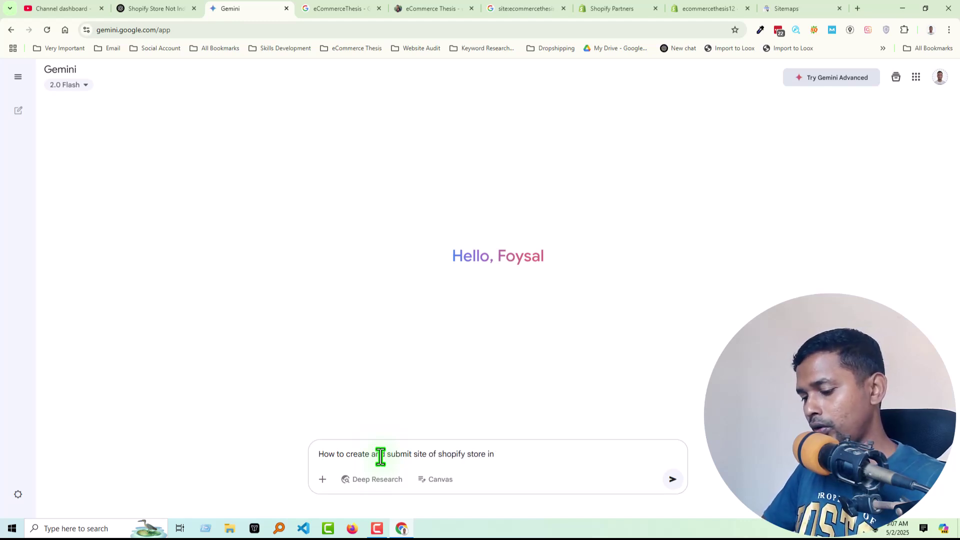
key(Return)
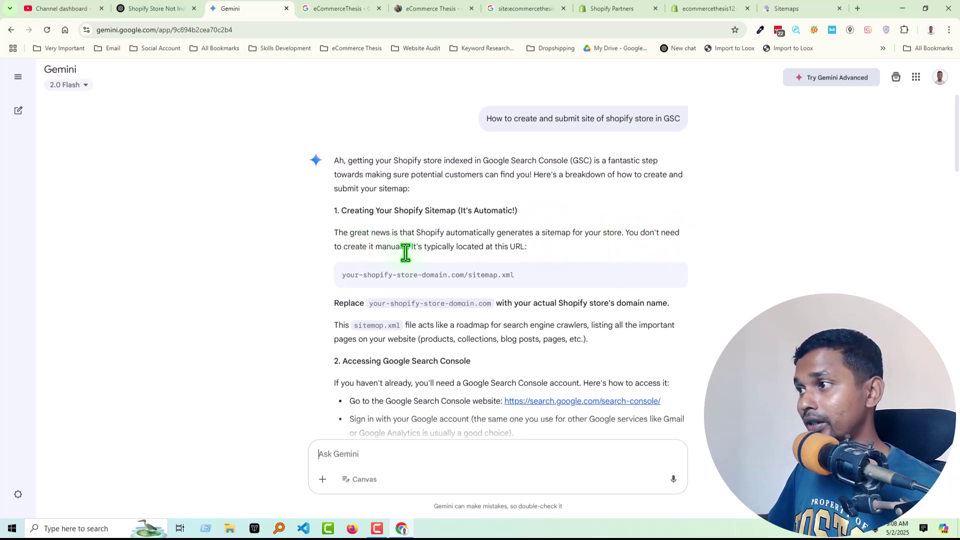
Step: Copy "sitemap.xml" from the sitemap address in Gemini's answer and enter it as the new sitemap URL in Google Search Console
drag(409, 247, 381, 247)
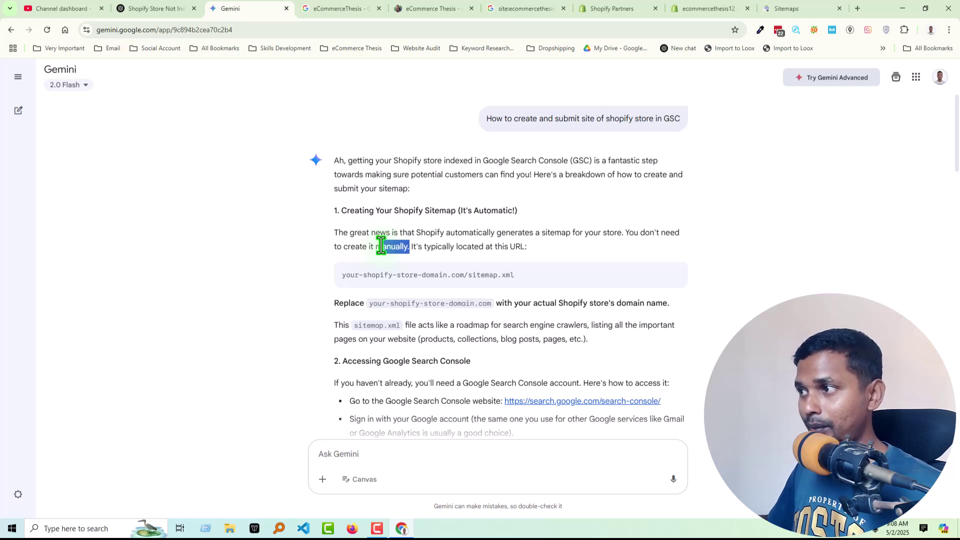
click(430, 248)
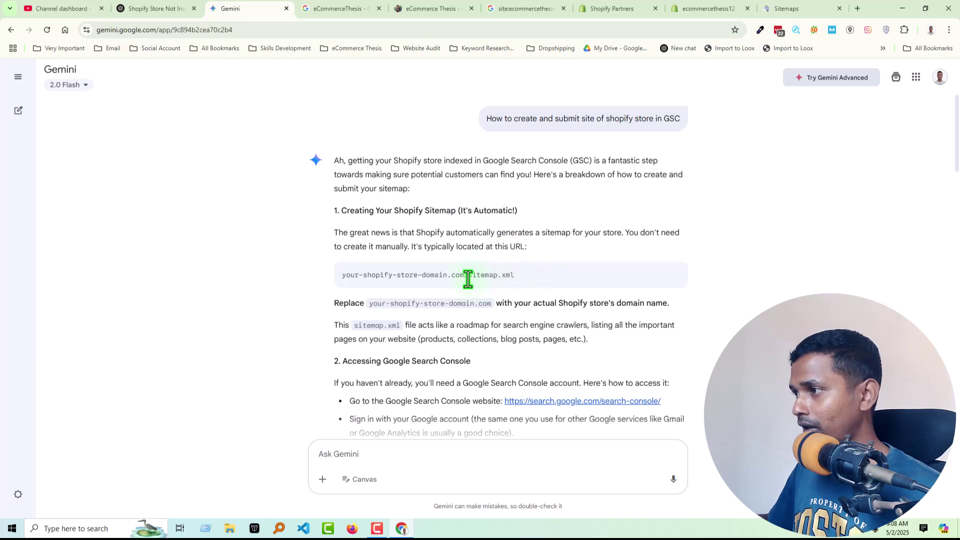
drag(473, 279, 507, 280)
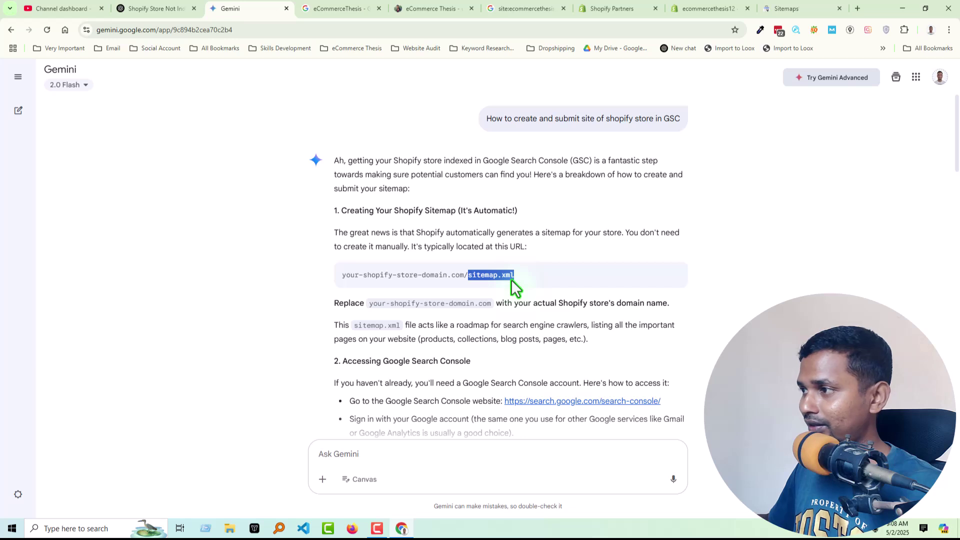
click(773, 9)
click(503, 180)
text(sitemap.xml)
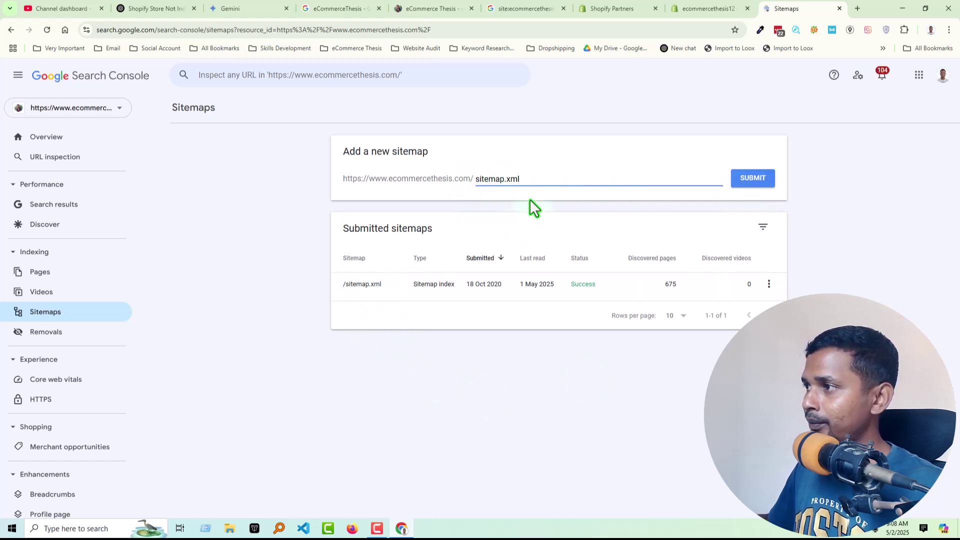
Step: Clear the new sitemap URL entered in Google Search Console
key(ctrl+a)
key(BackSpace)
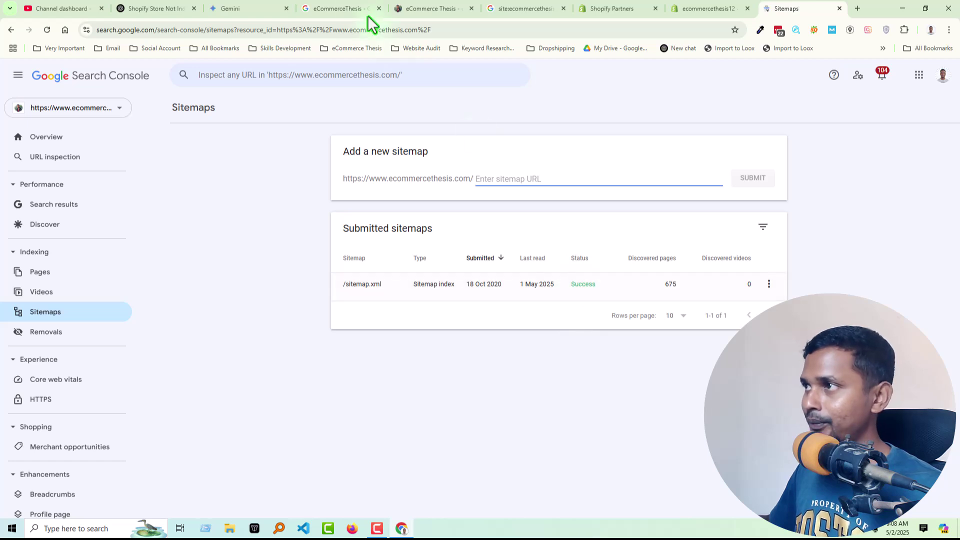
Step: Go back to the ChatGPT answer and copy the heading "Blocked by Robots.txt" from reason 5
click(150, 10)
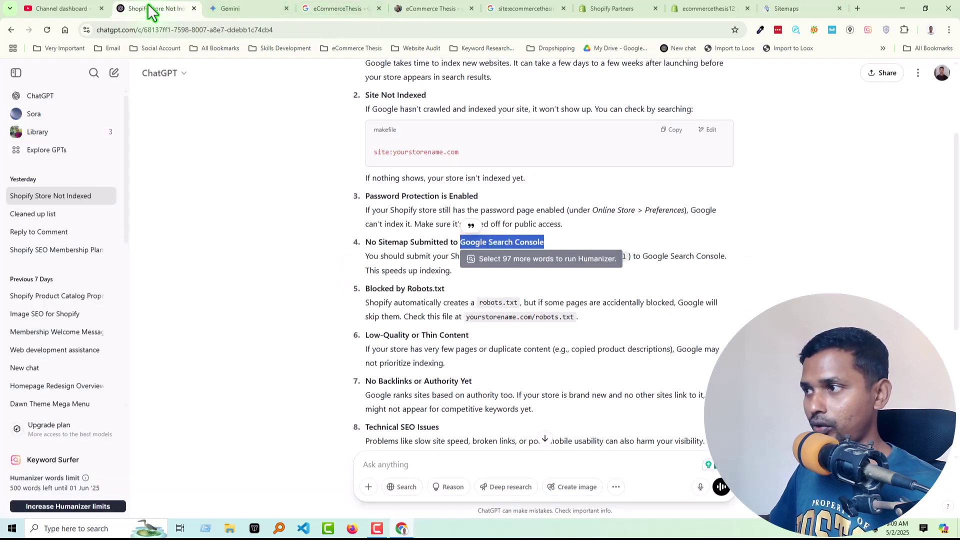
click(294, 264)
scroll(350, 280, down, 1)
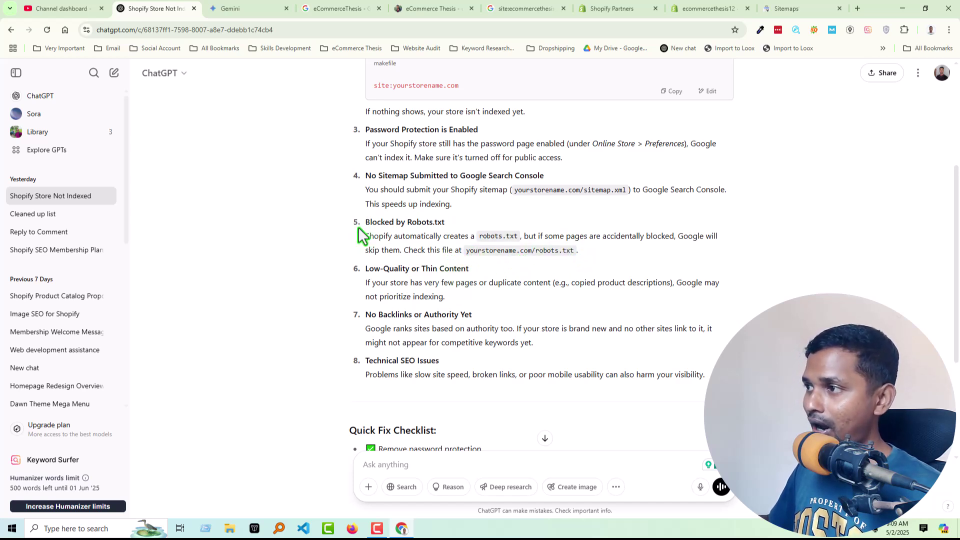
drag(367, 223, 452, 225)
key(ctrl+c)
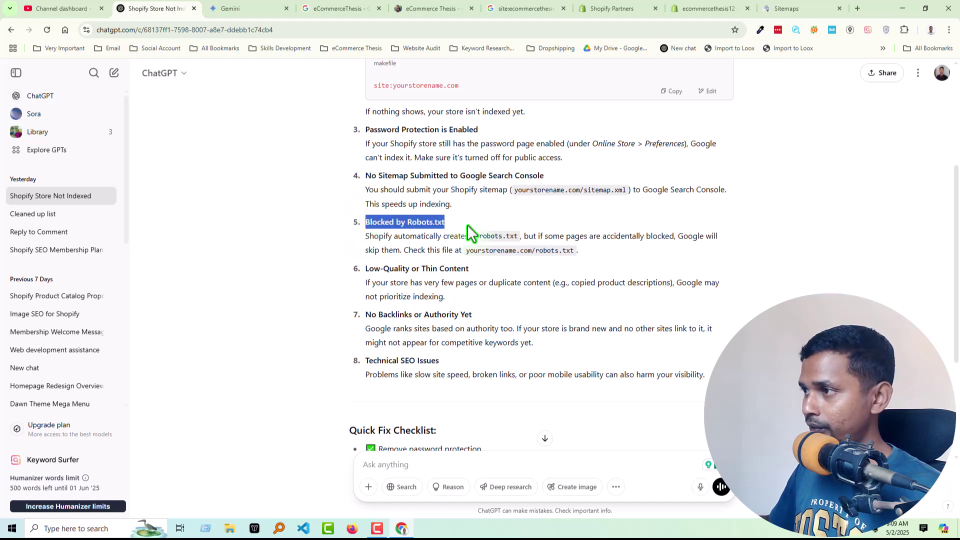
Step: Open the Shopify expert's YouTube channel (ecommercethesis.com) in a new tab and show its list of videos
click(858, 9)
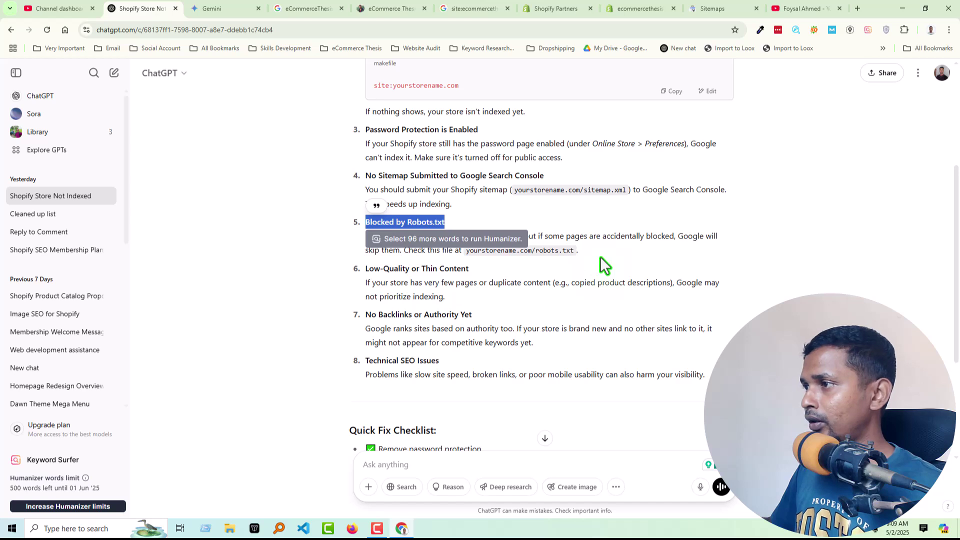
click(799, 7)
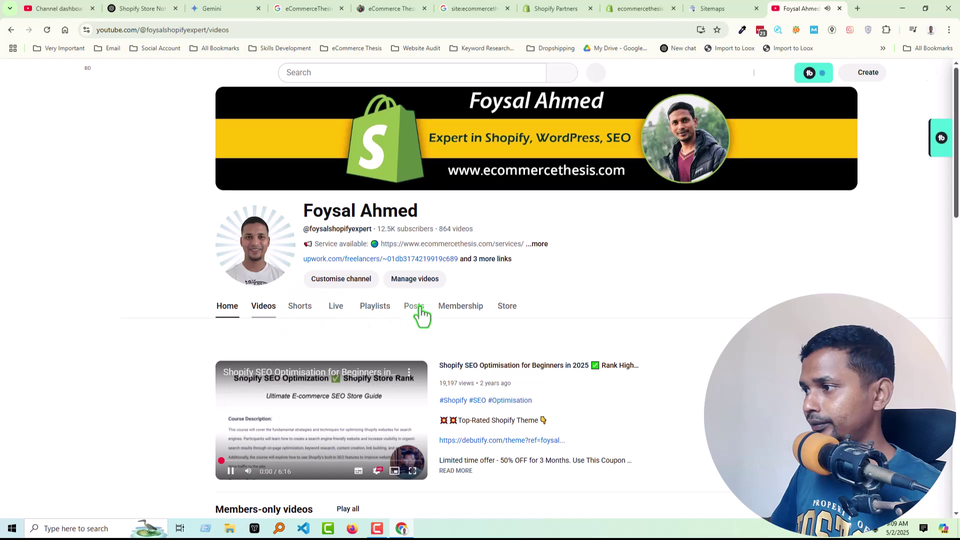
click(273, 307)
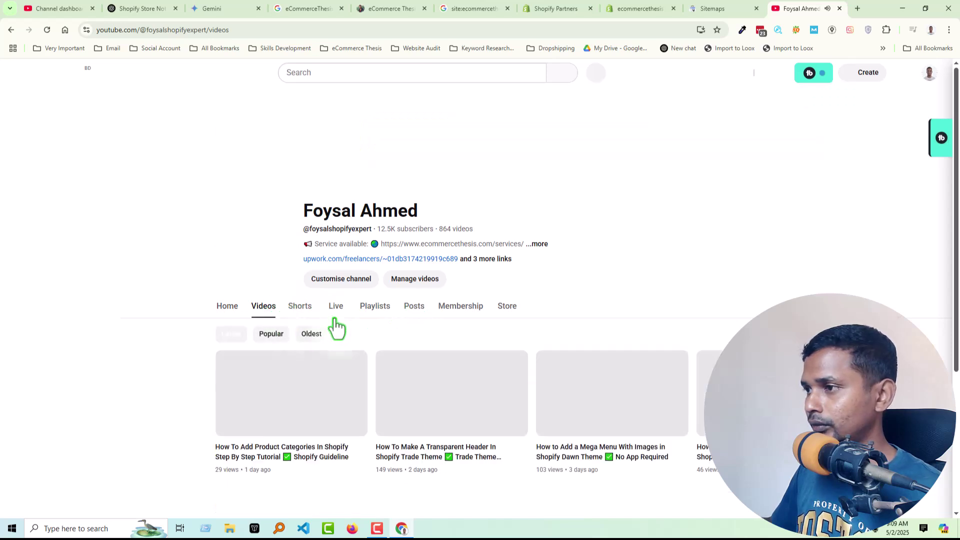
scroll(743, 274, down, 2)
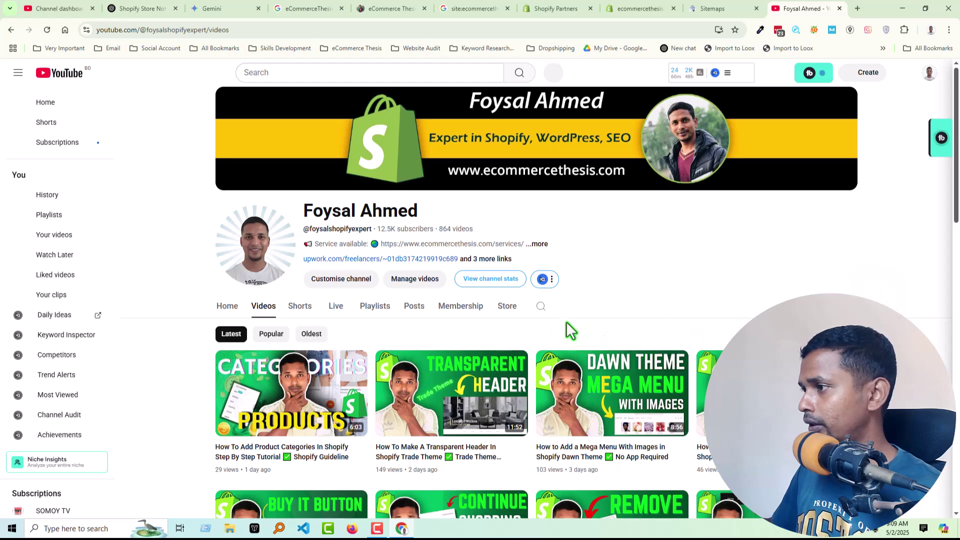
Step: Search the YouTube channel for "Blocked by Robots" and look through the matching videos
click(540, 306)
key(ctrl+v)
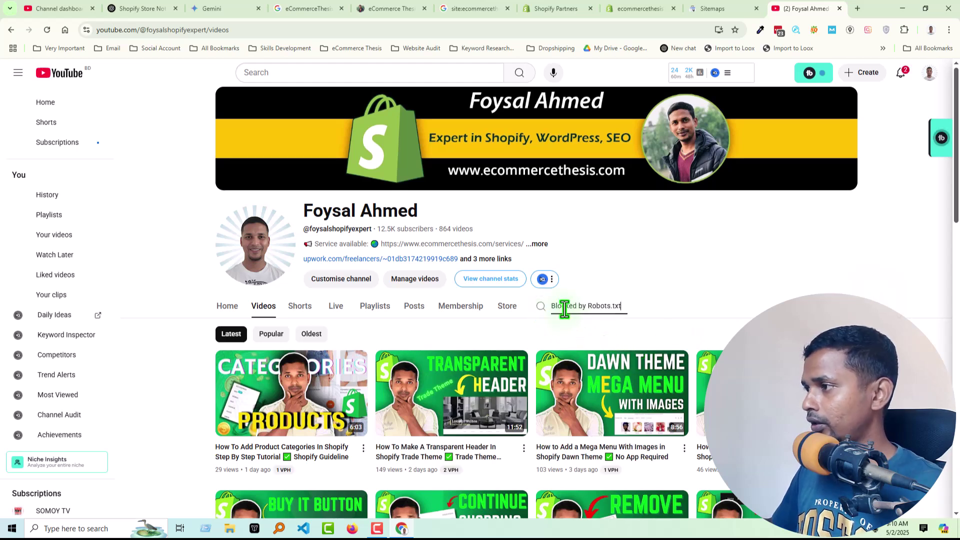
key(Return)
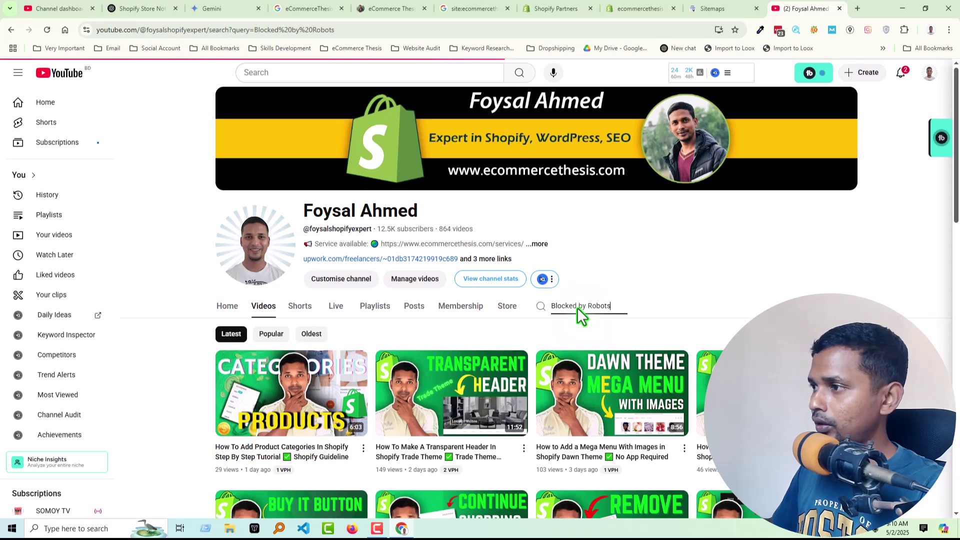
scroll(692, 401, down, 1)
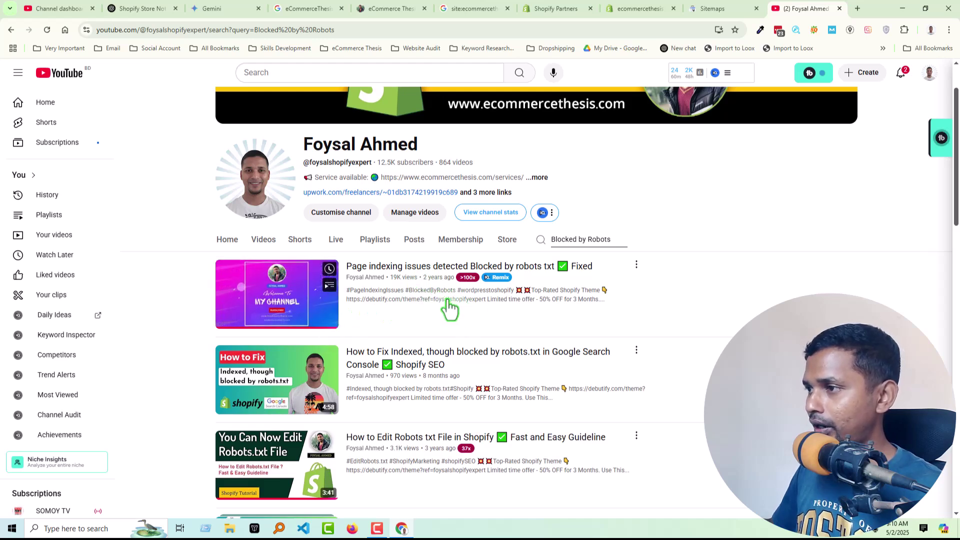
scroll(501, 315, up, 1)
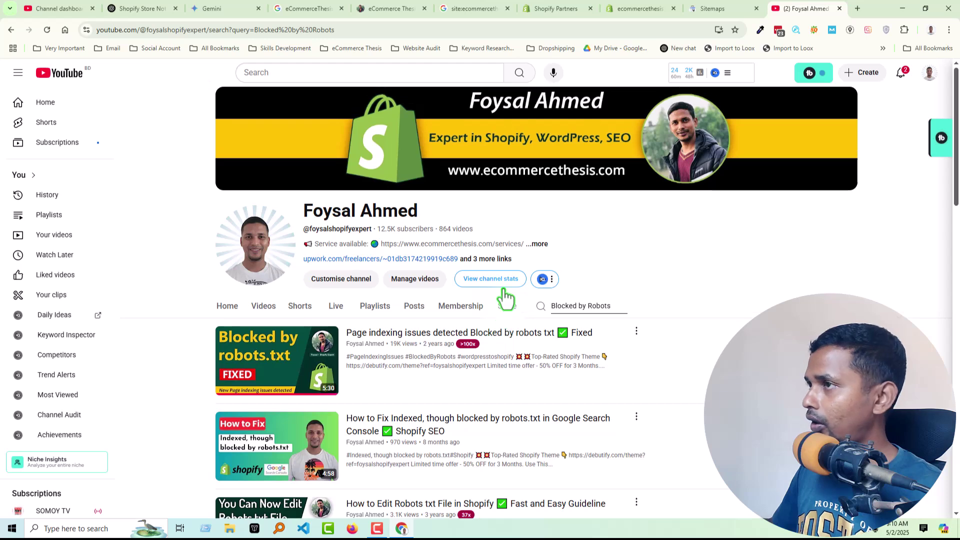
Step: Return to the ChatGPT answer and read the sections on low-quality or thin content, missing backlinks or authority, and technical SEO issues
click(214, 8)
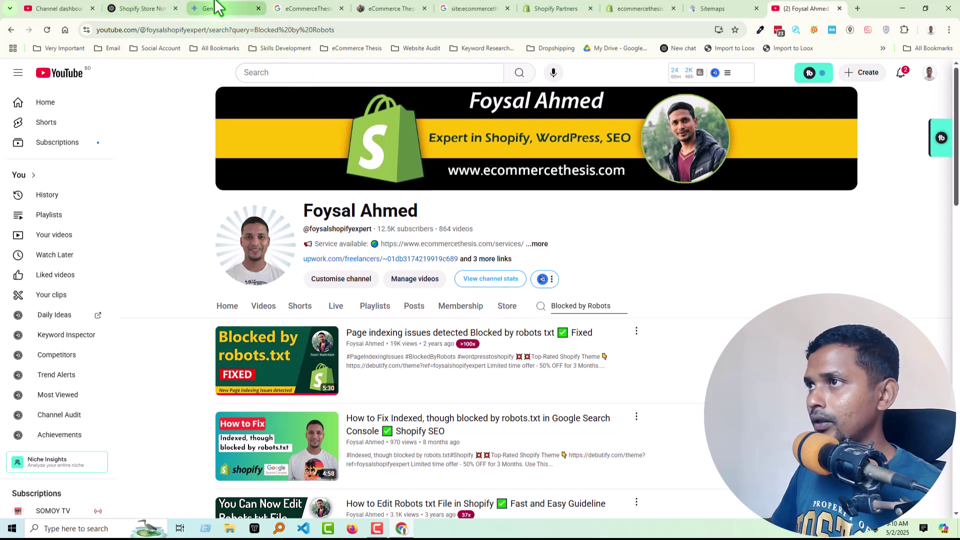
click(143, 8)
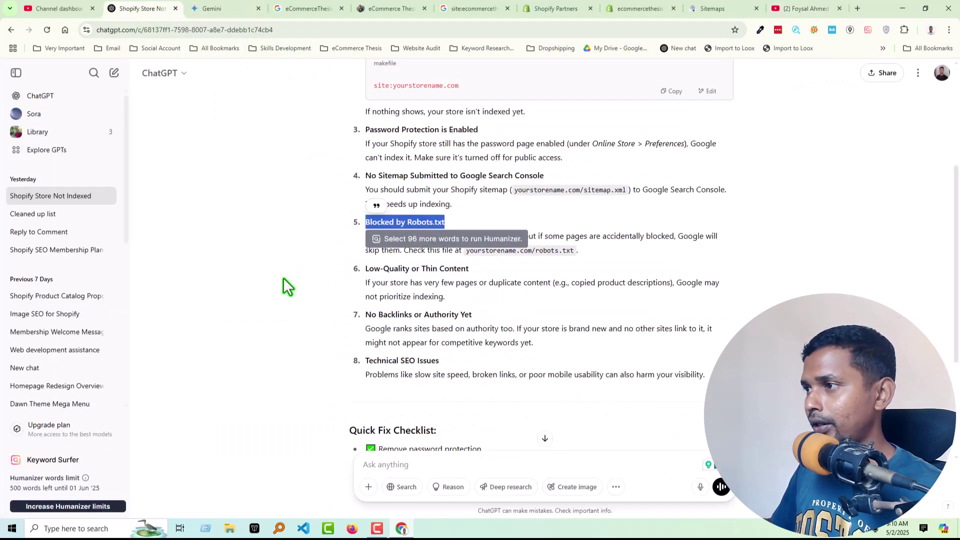
click(284, 278)
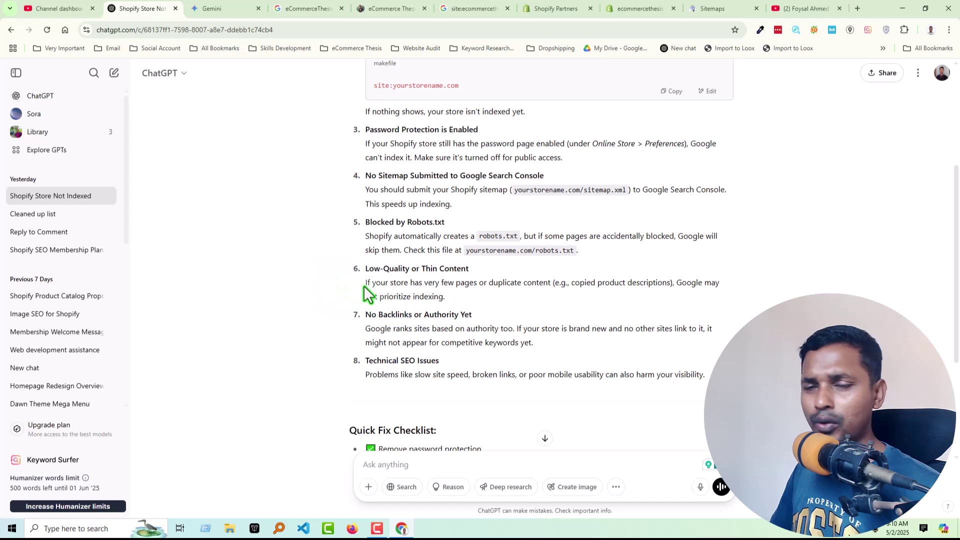
drag(455, 283, 383, 282)
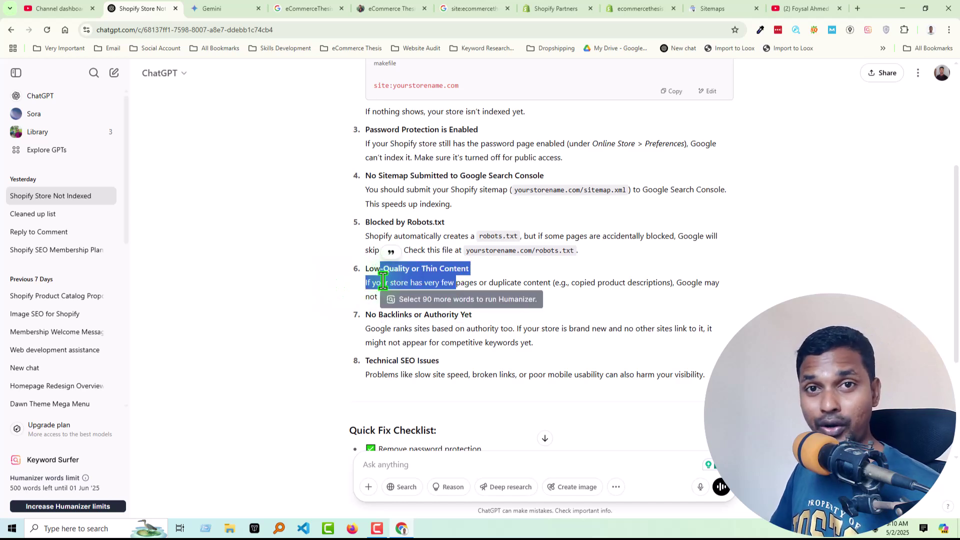
click(420, 278)
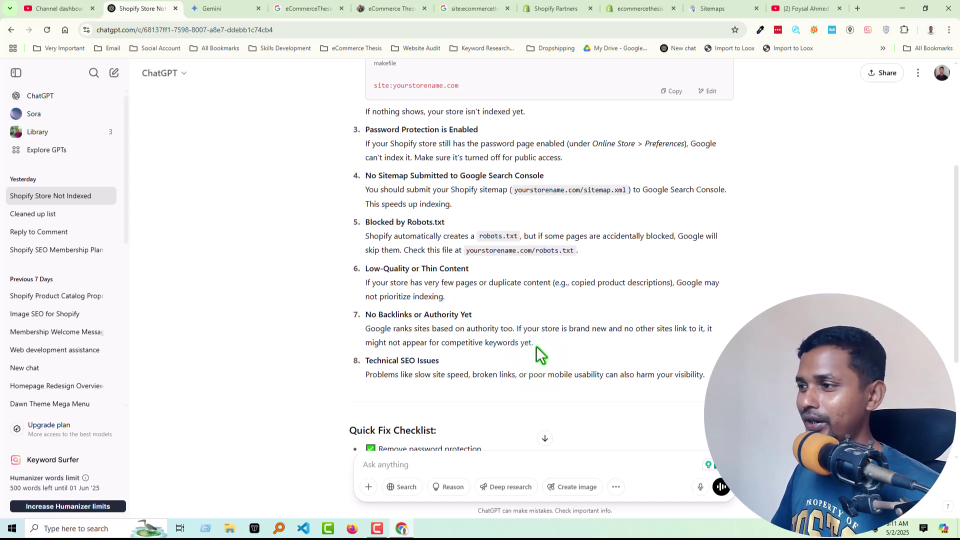
scroll(472, 330, down, 1)
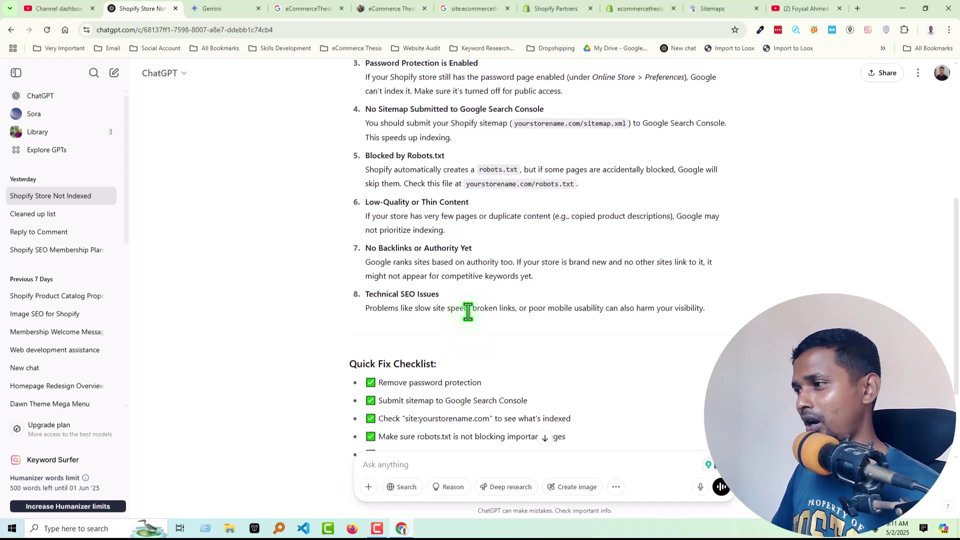
scroll(469, 311, up, 1)
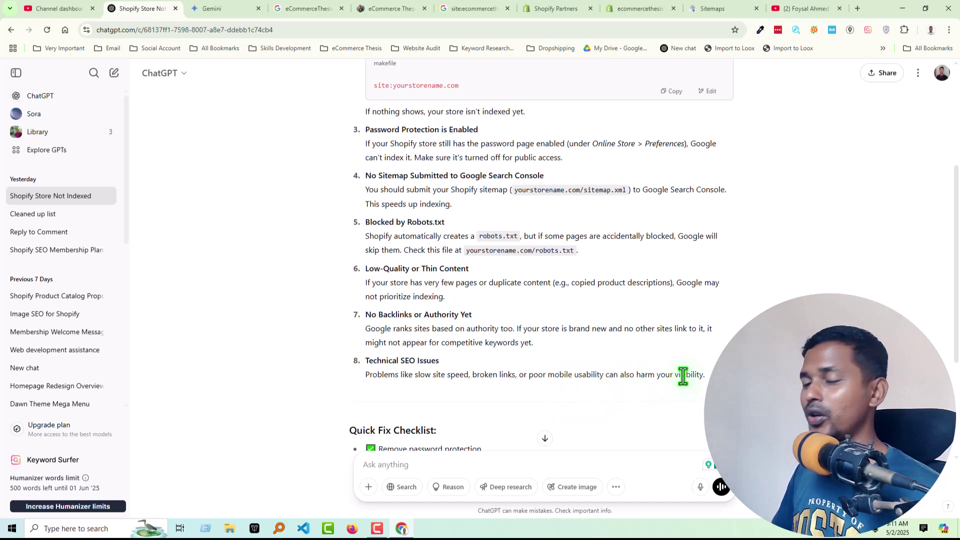
Step: Review the ChatGPT answer from the original question down to the Quick Fix Checklist
scroll(457, 320, up, 3)
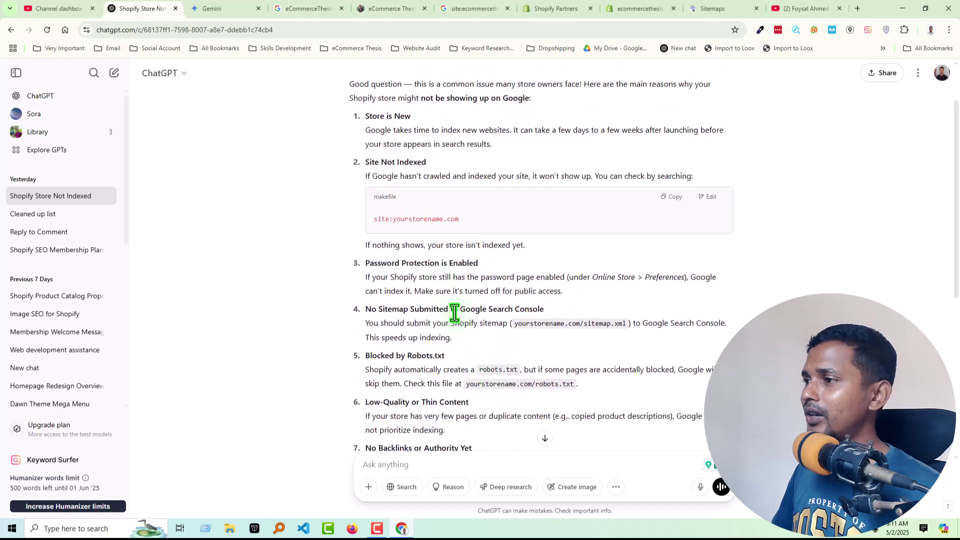
scroll(423, 234, up, 2)
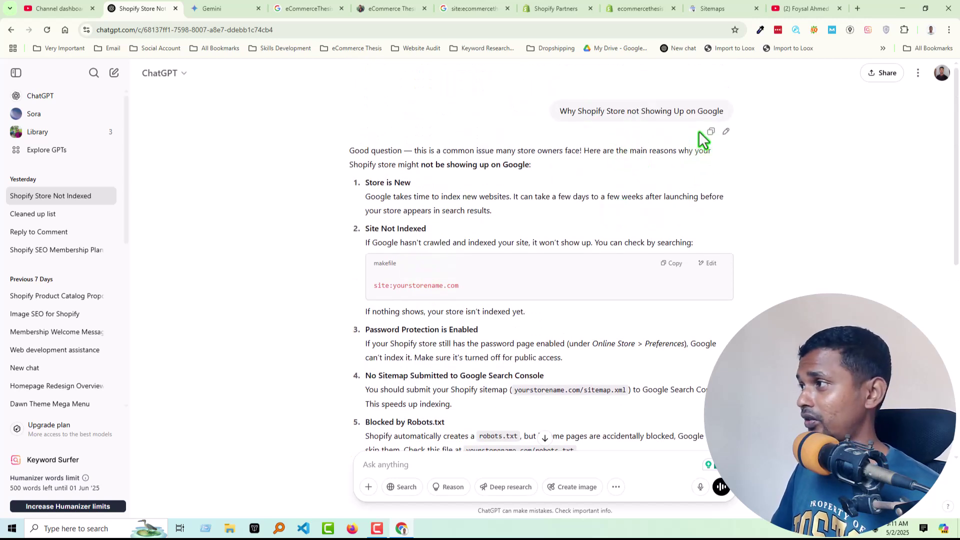
scroll(700, 145, down, 5)
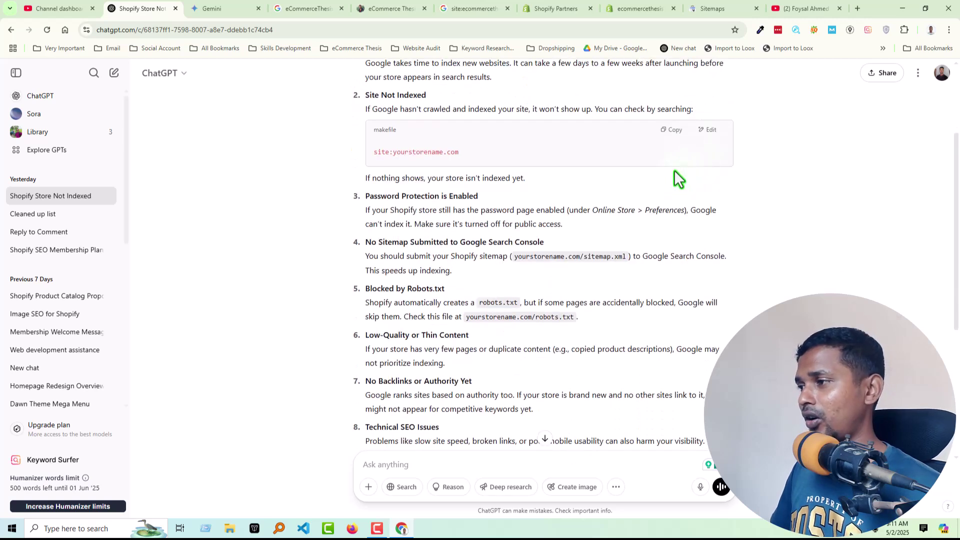
scroll(585, 217, down, 2)
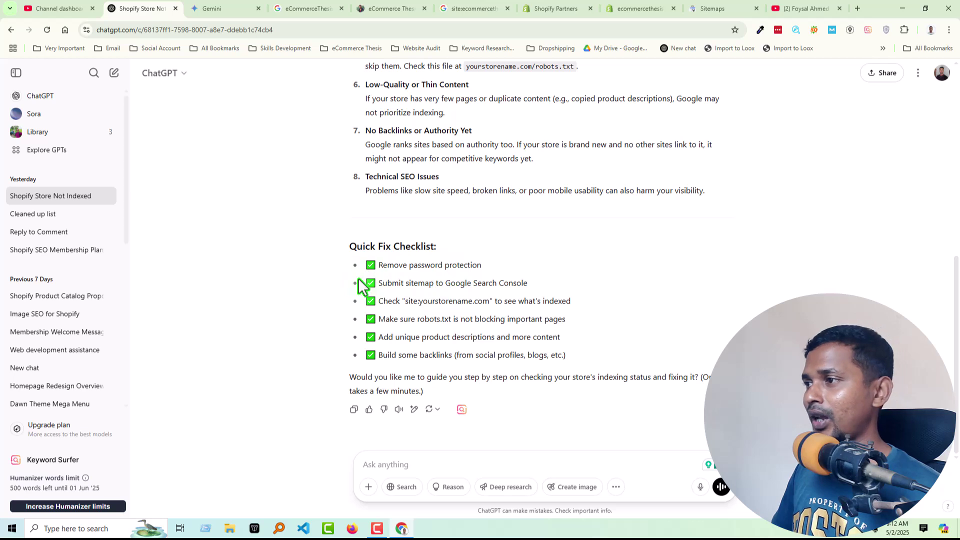
Step: Check the "Remove password protection" and "Submit sitemap to Google Search Console" checklist items against the Shopify Preferences page and the Search Console Sitemaps page
drag(379, 266, 500, 265)
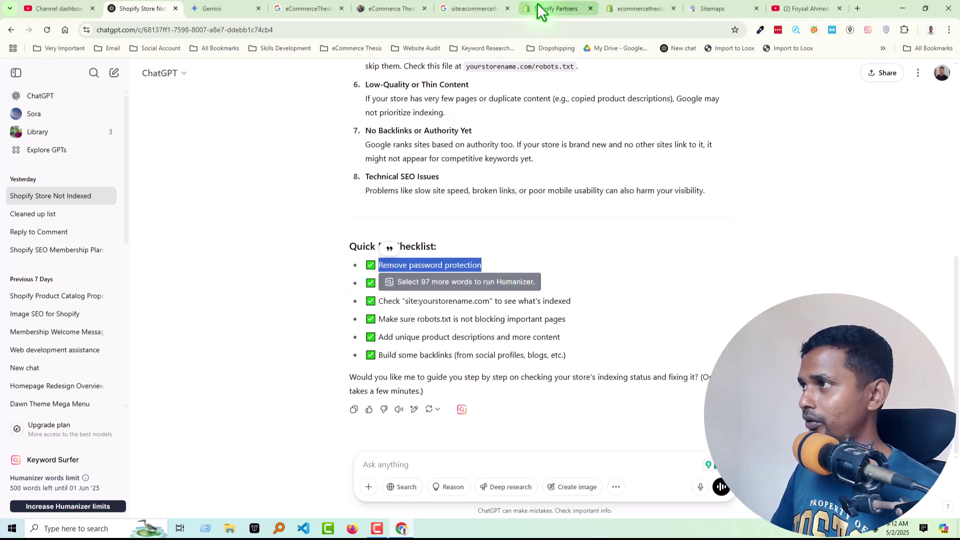
click(628, 7)
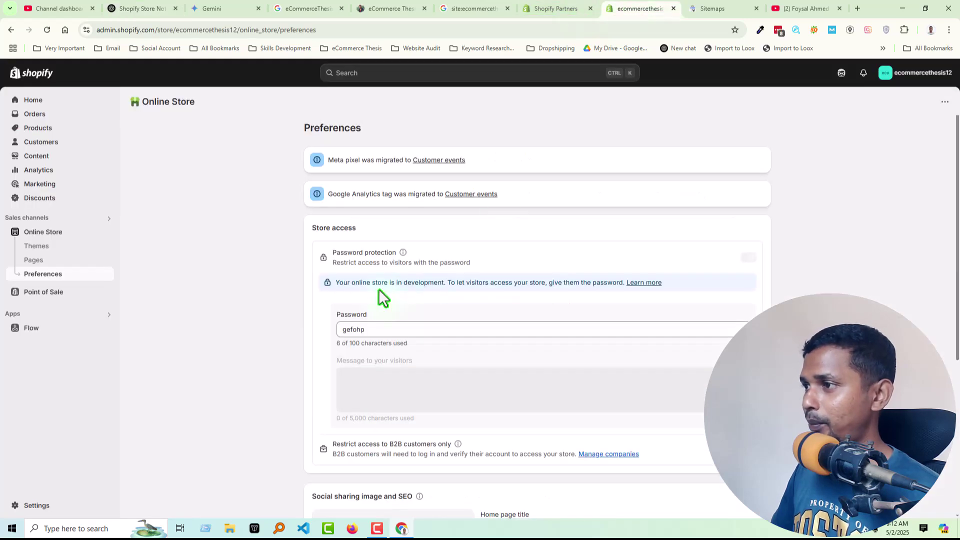
click(141, 9)
click(391, 318)
drag(376, 284, 529, 283)
click(710, 8)
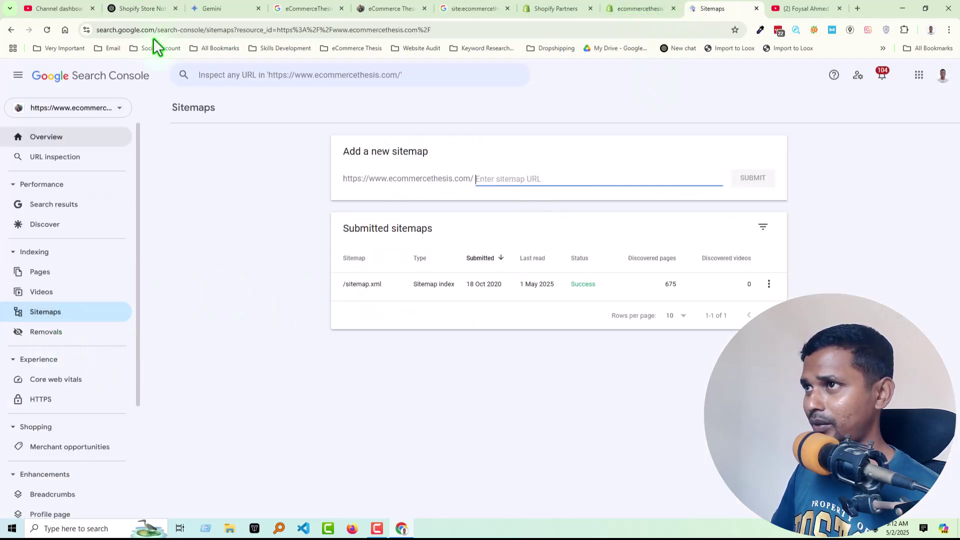
Step: Return to the checklist for the indexing check, and examine Google's results for "site:ecommercethesis.com" to see which pages are indexed
click(159, 9)
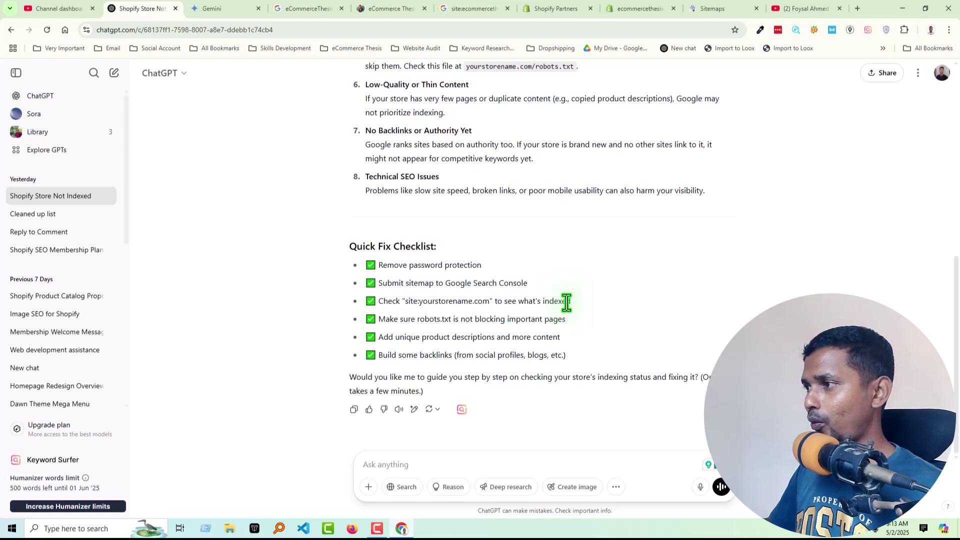
click(478, 9)
scroll(218, 286, down, 3)
scroll(200, 262, up, 3)
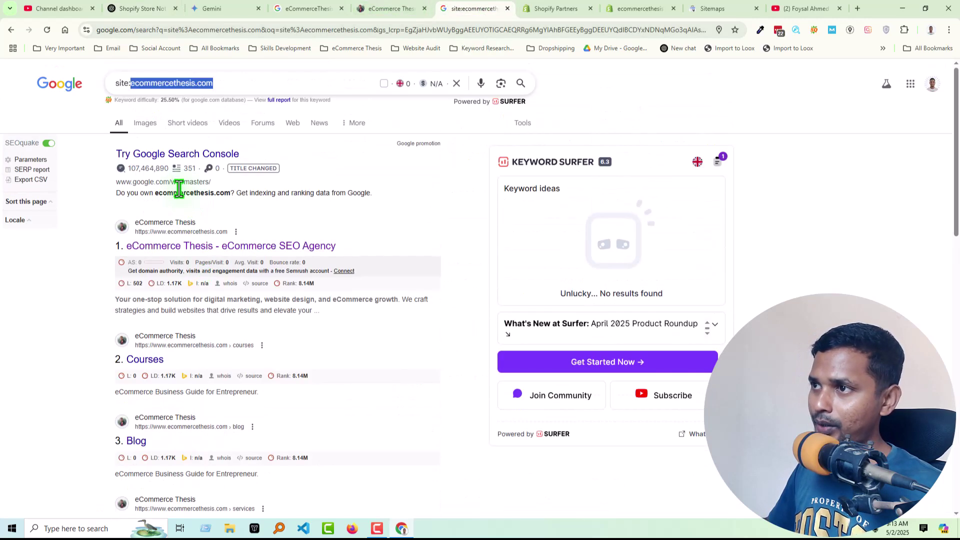
scroll(177, 305, down, 1)
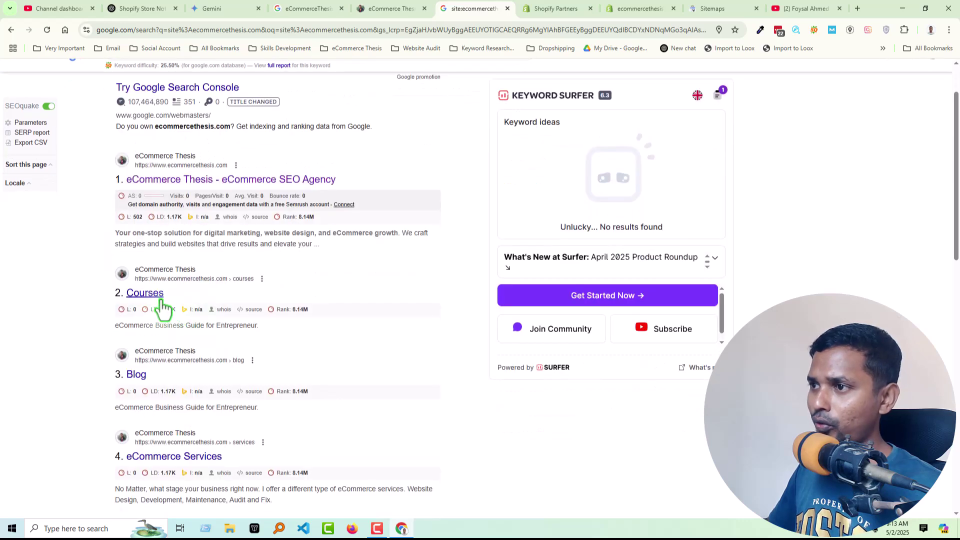
scroll(180, 320, down, 3)
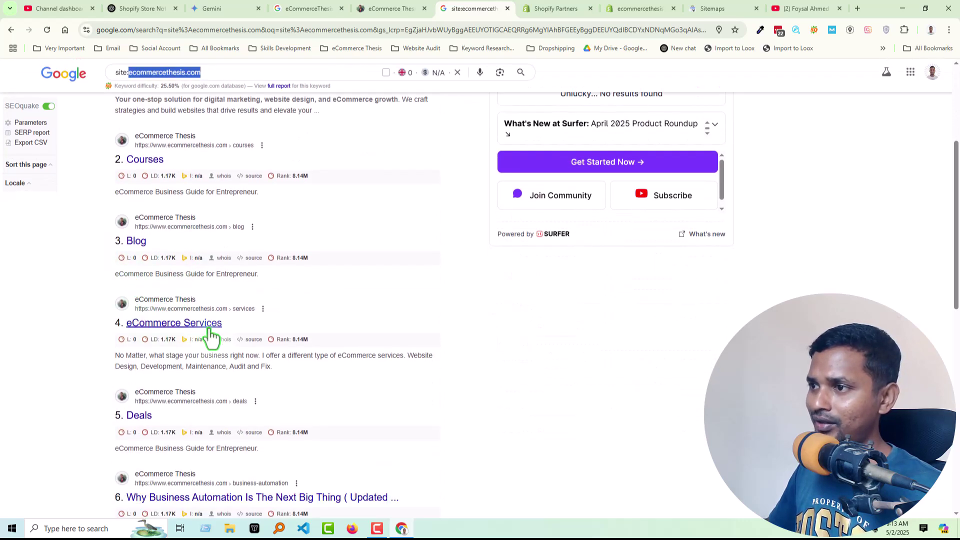
scroll(212, 337, down, 1)
scroll(157, 352, down, 1)
scroll(160, 326, down, 5)
scroll(215, 290, up, 15)
Step: Highlight the checklist item "Make sure robots.txt is not blocking important pages" in ChatGPT and revisit the YouTube channel's robots.txt videos
click(200, 8)
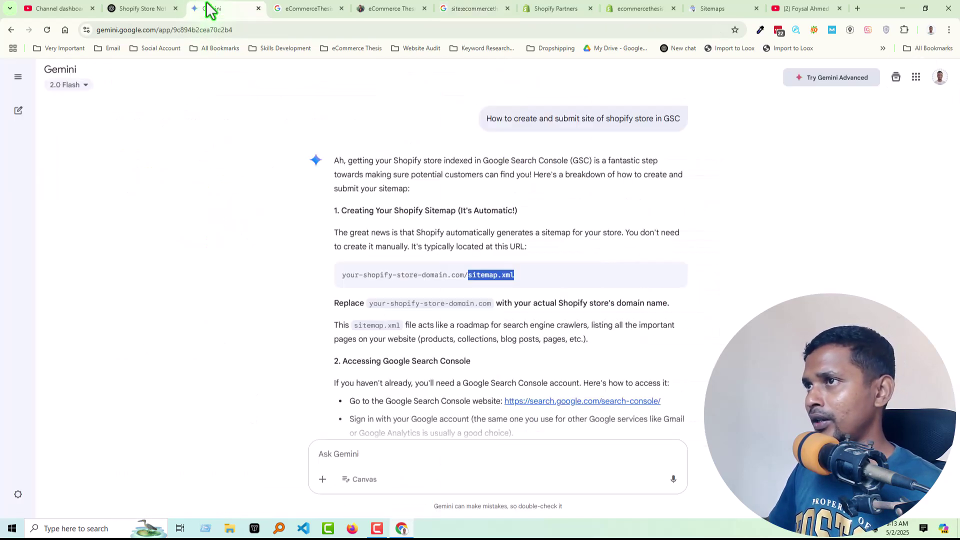
click(128, 8)
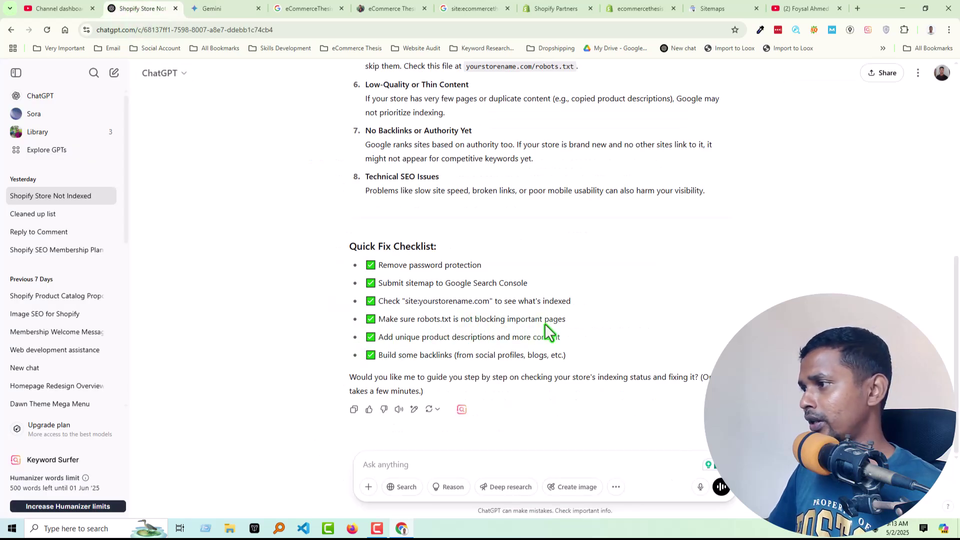
drag(566, 322, 361, 318)
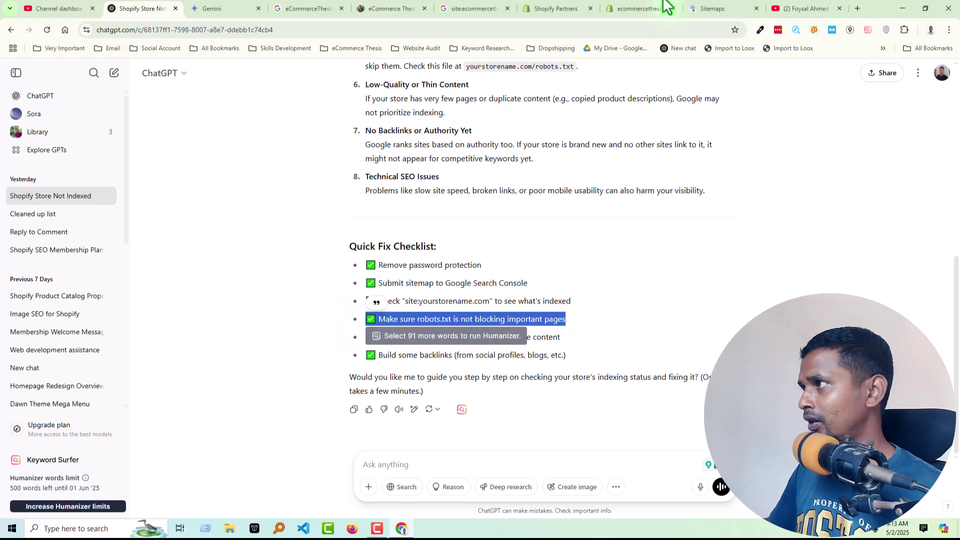
click(795, 7)
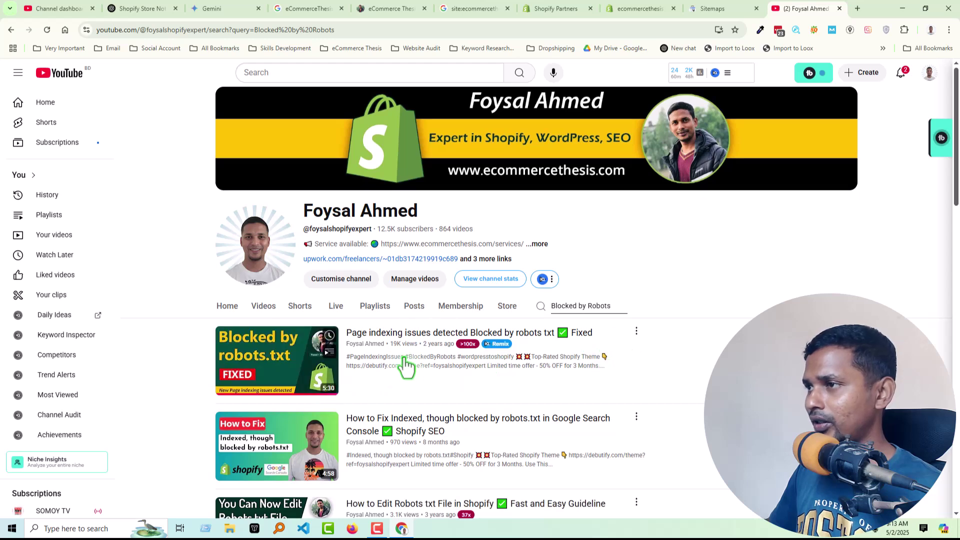
Step: Go back to ChatGPT, highlight "Add unique product descriptions and more content", and look over the full answer once more
click(140, 8)
click(254, 324)
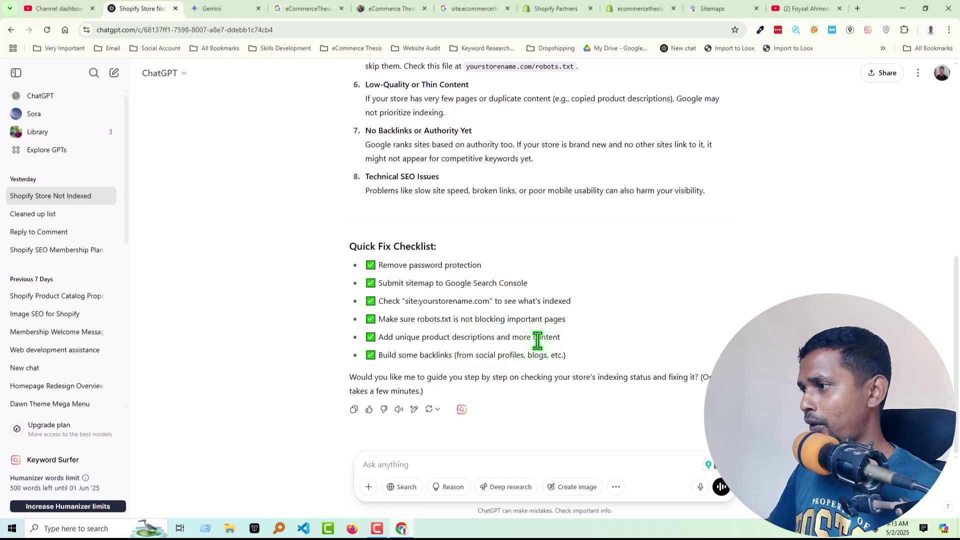
drag(568, 336, 368, 339)
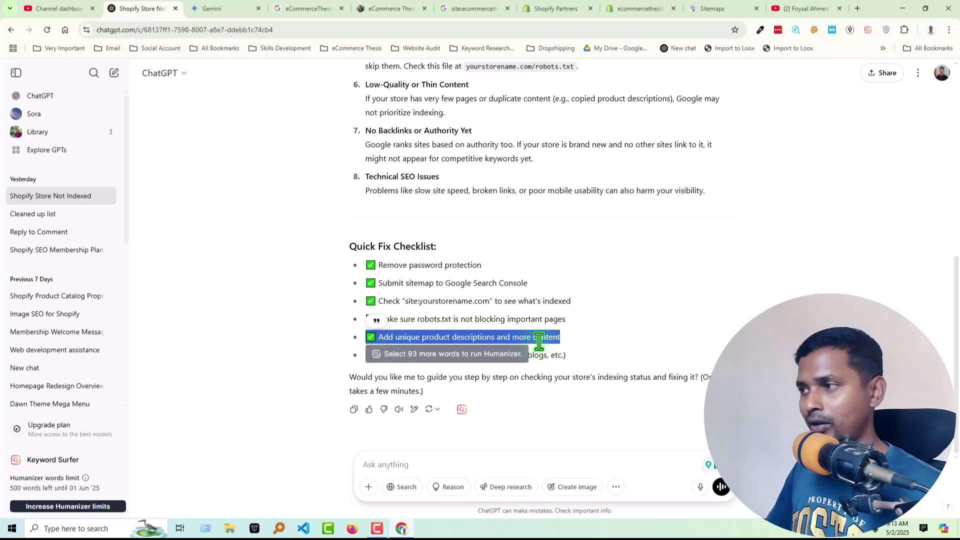
click(572, 336)
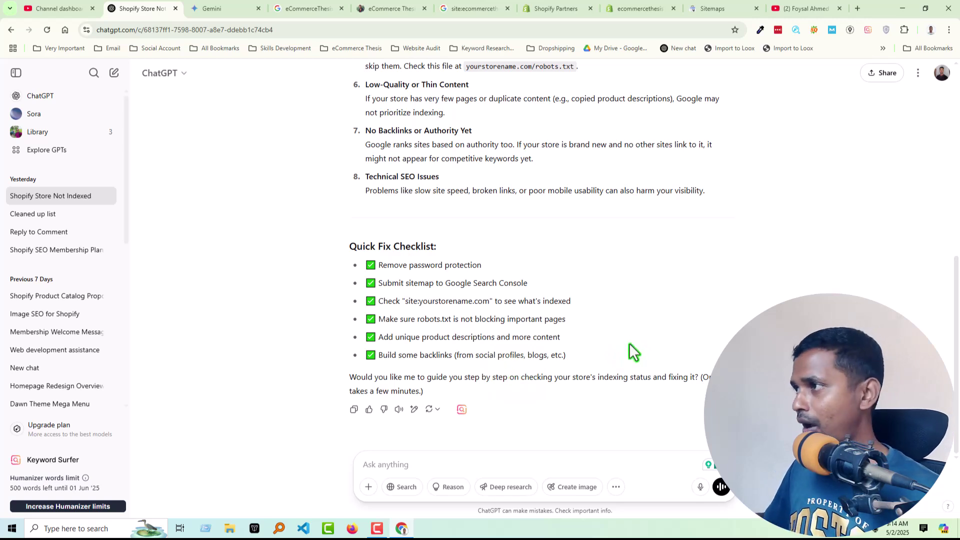
scroll(634, 337, up, 8)
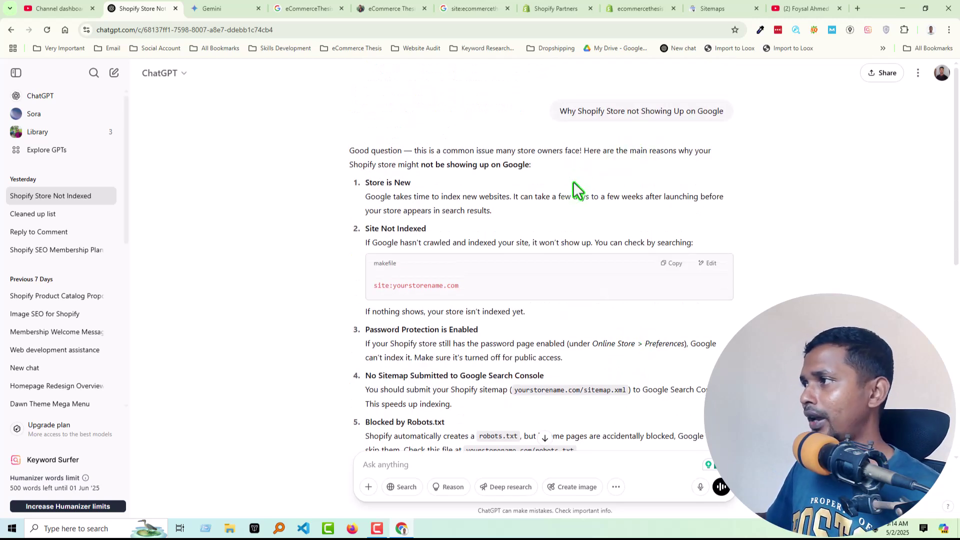
scroll(546, 253, down, 8)
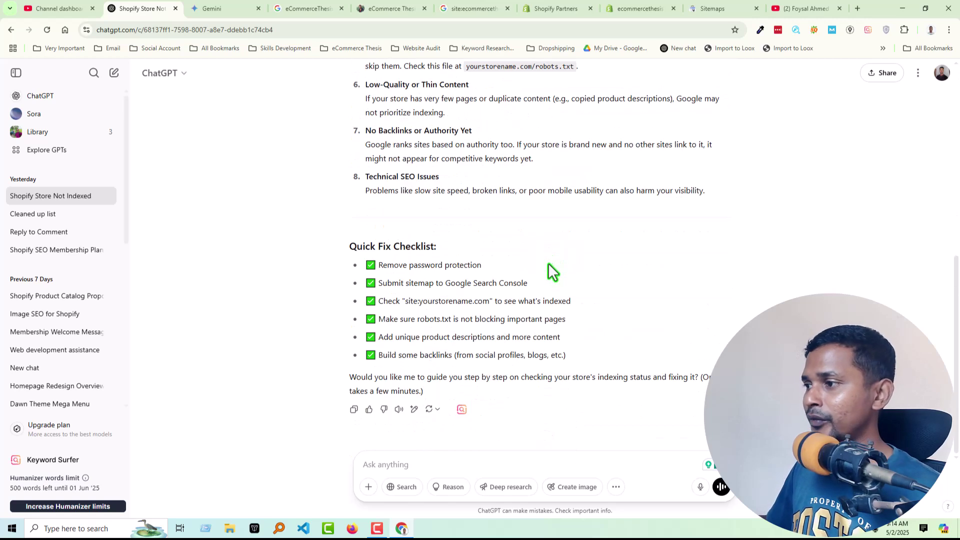